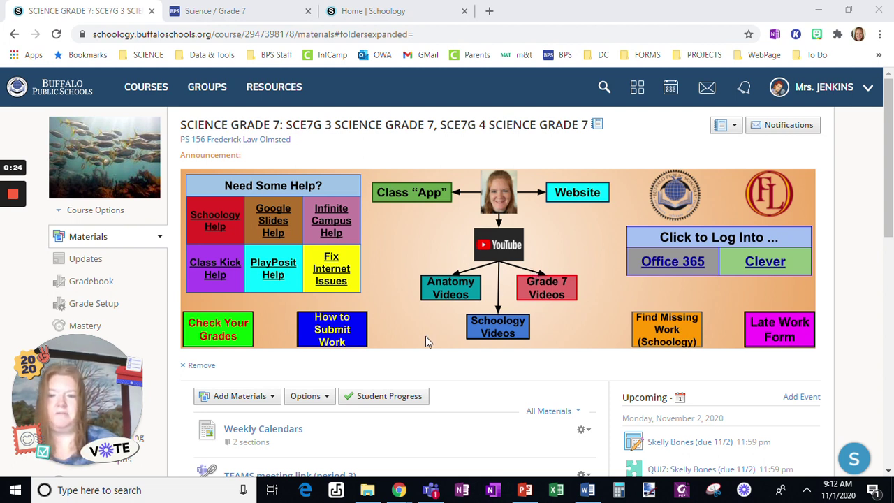
Start a new assignment in the Science Grade 7 course and open its learning objectives alignment
click(236, 398)
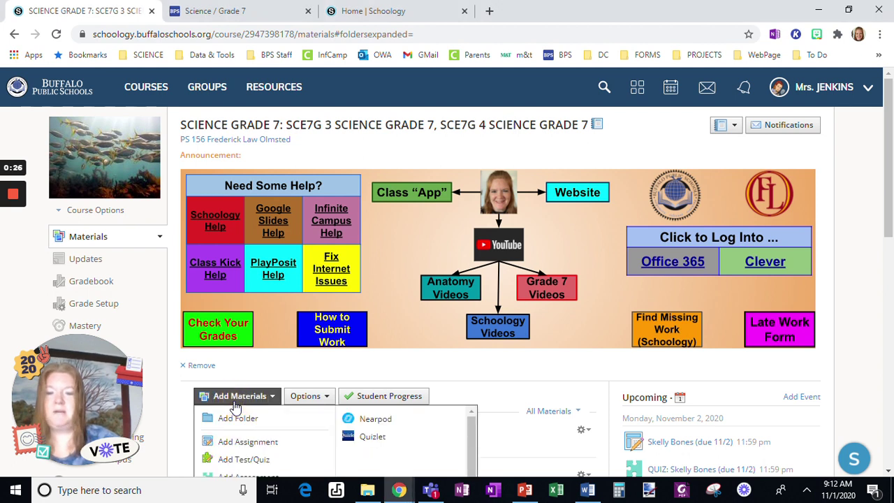
click(241, 443)
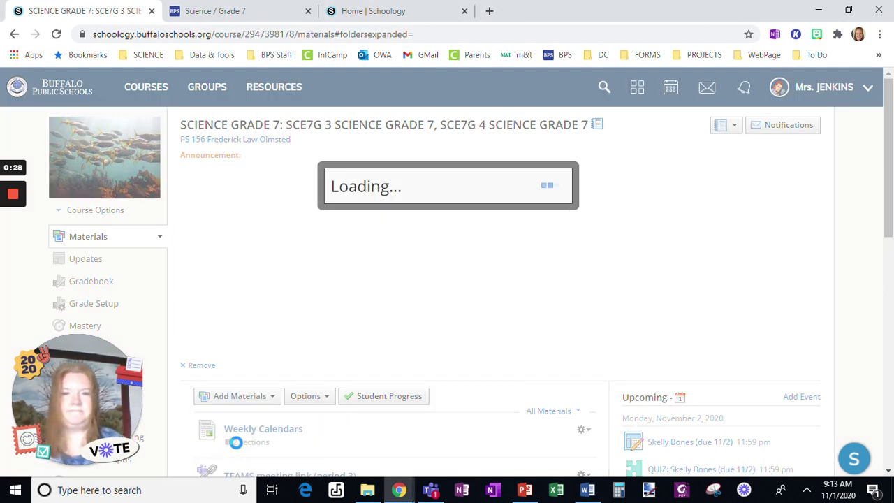
drag(886, 194, 889, 269)
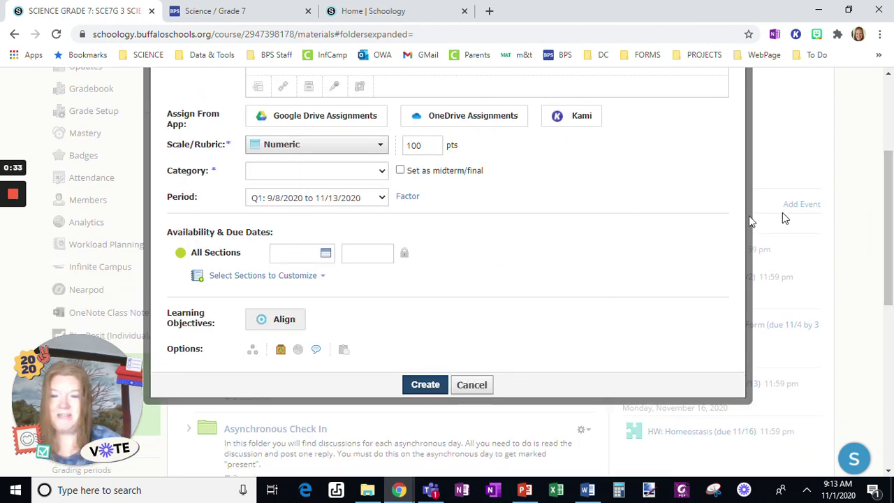
click(268, 323)
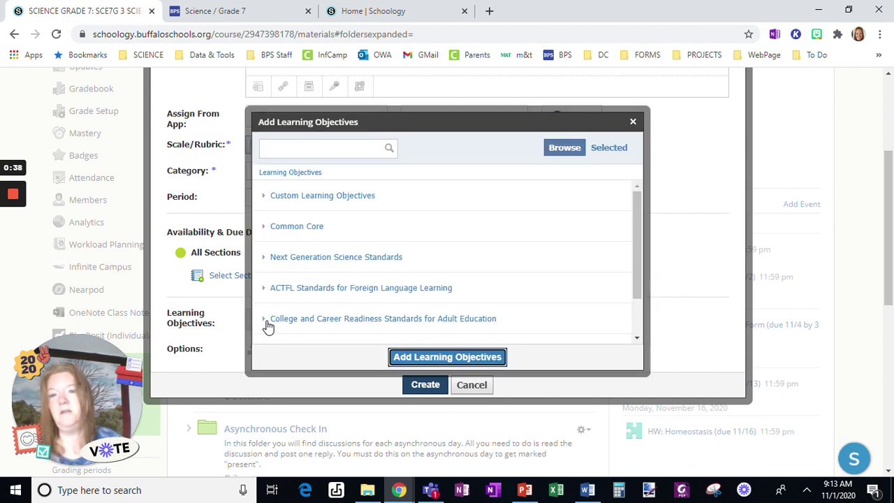
Select objective CCSS.ELA-Literacy.RST.6-8.8 from the Common Core Grades 6-8 Literacy in Science and Technical Subjects reading standards, under Integration of Knowledge and Ideas
click(288, 230)
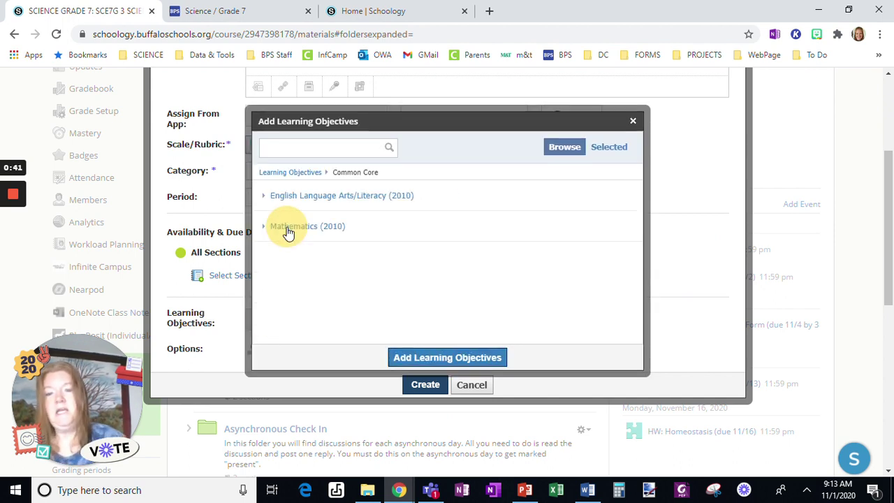
click(305, 200)
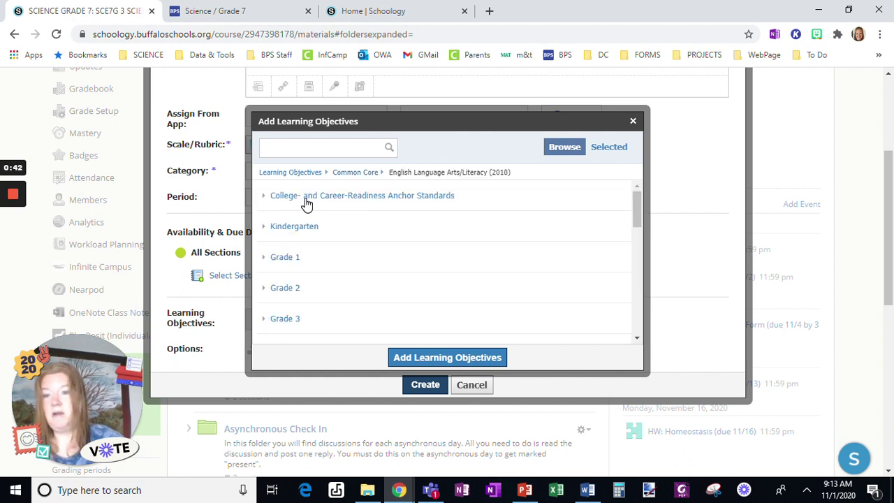
drag(634, 199, 629, 271)
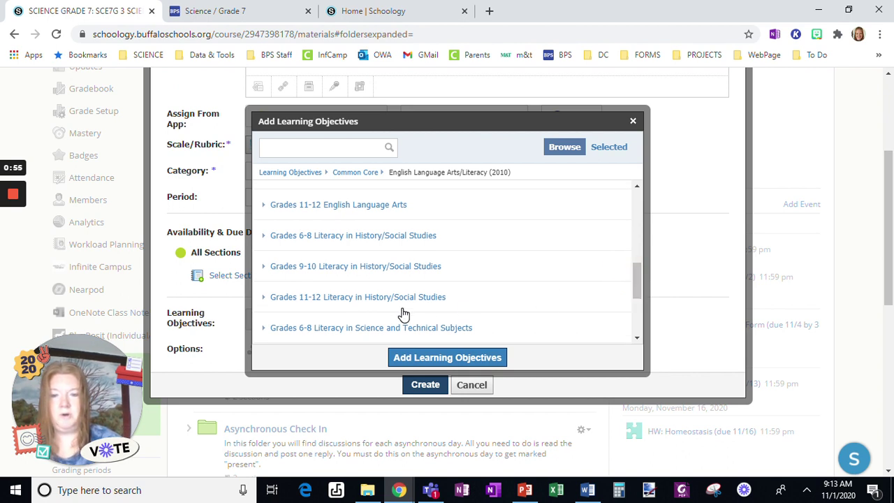
click(390, 329)
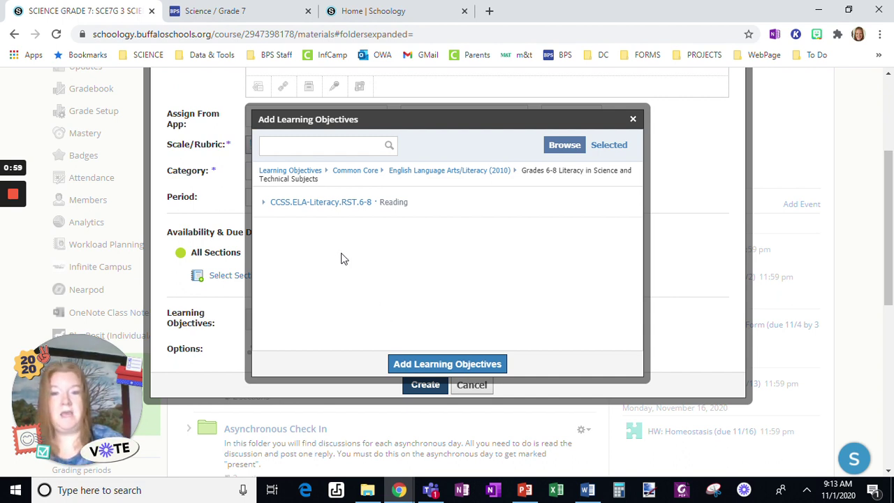
click(342, 207)
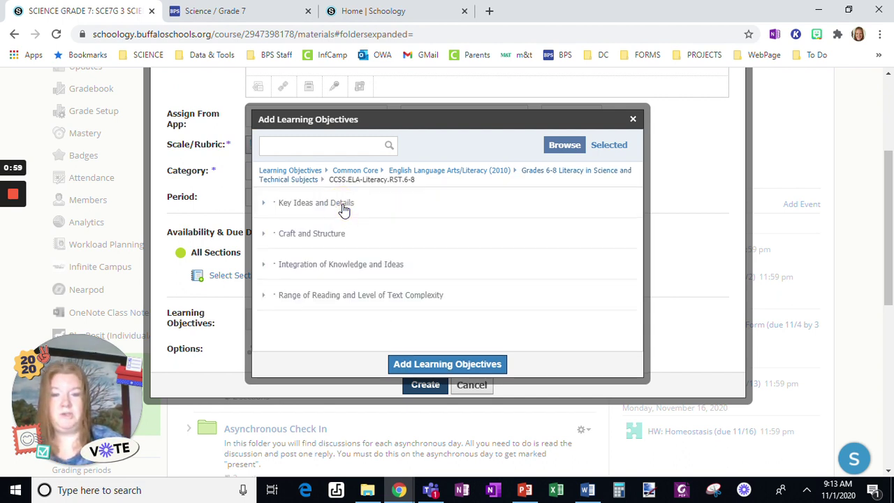
click(339, 267)
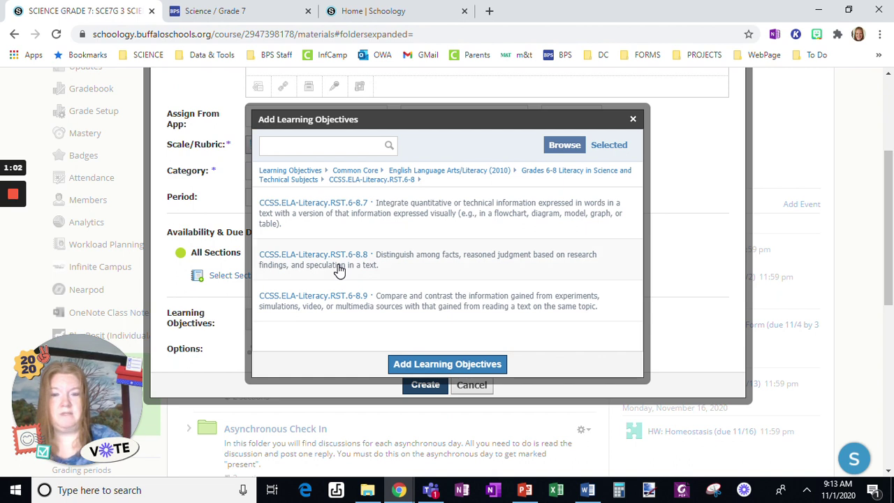
click(339, 267)
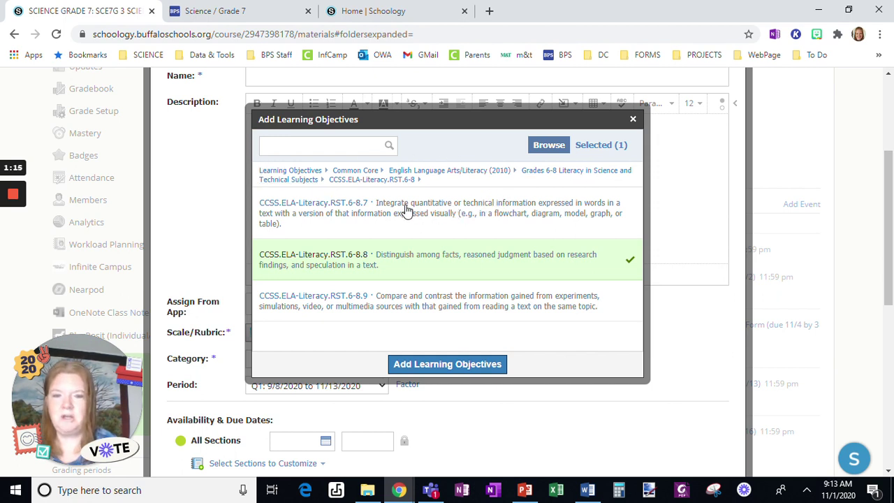
Also select objective CCSS.ELA-Literacy.RST.6-8.5 from the Craft and Structure group of the same reading standards
click(357, 181)
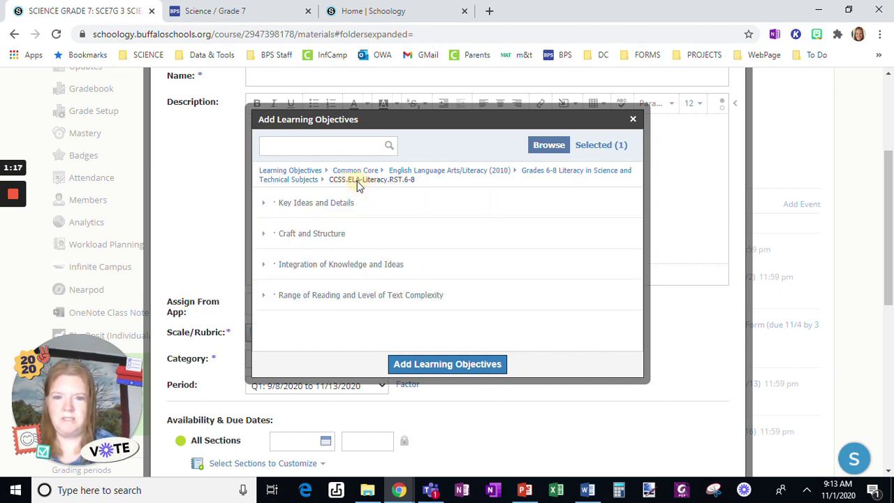
click(357, 238)
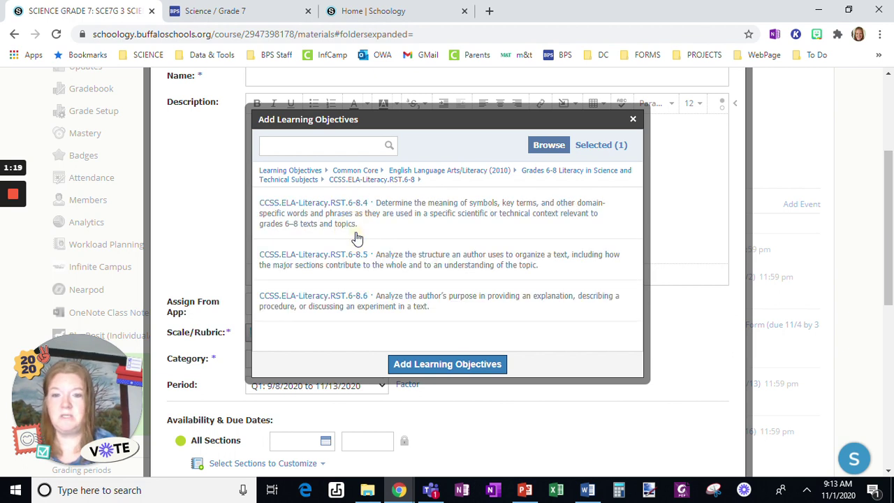
click(414, 268)
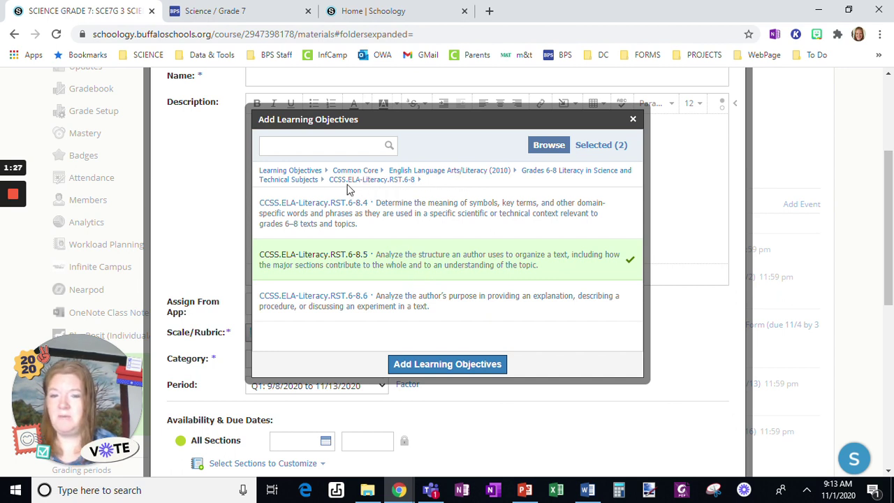
Select objectives SCI.6-8.MS-LS1-1, LS1-2, LS1-3 and LS1-8 from the Next Generation Middle School Life Sciences standards, under Structure, Function, and Information Processing
click(308, 173)
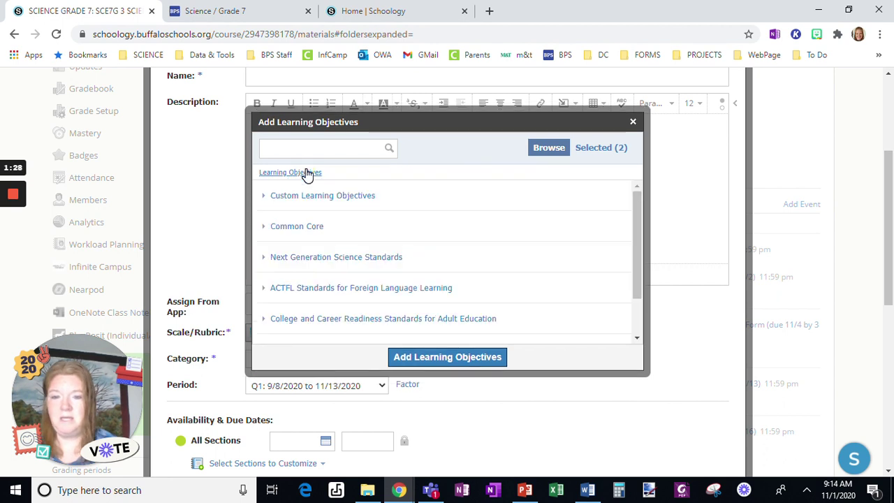
click(342, 258)
click(305, 196)
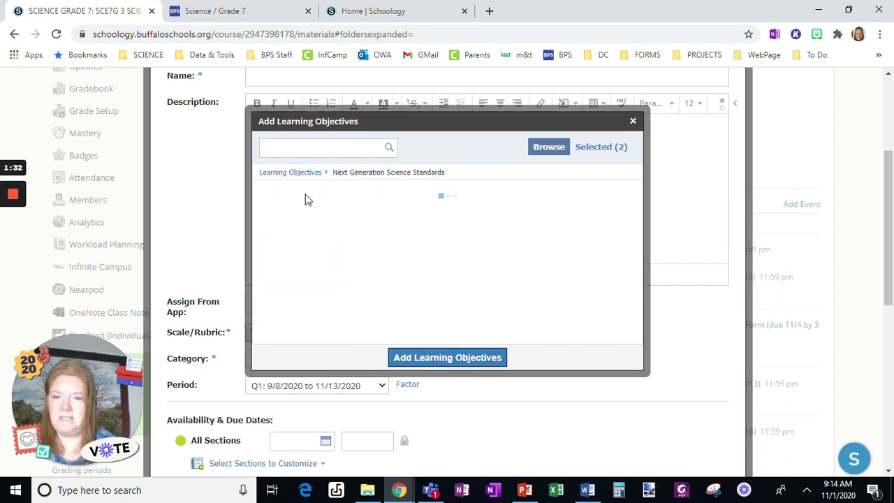
click(639, 316)
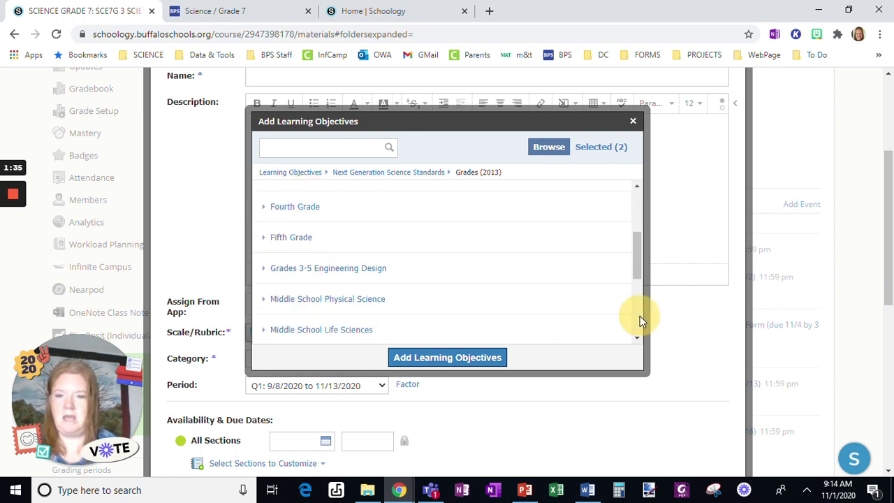
drag(638, 299, 637, 290)
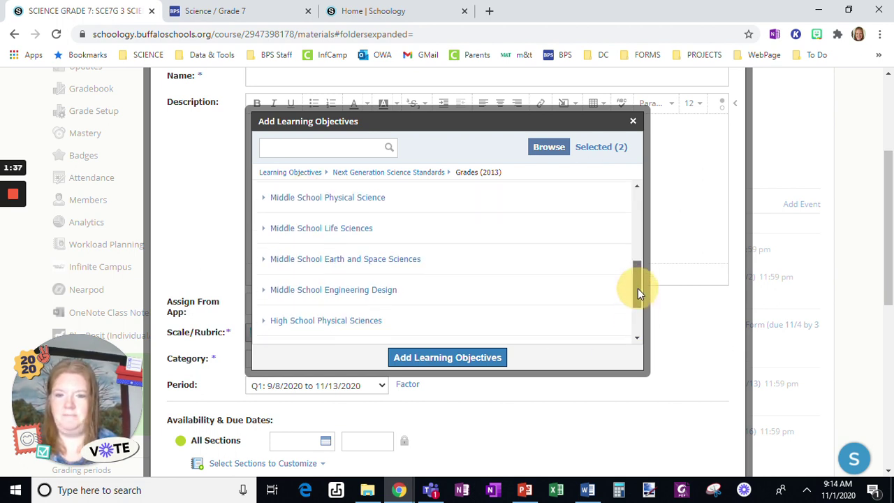
click(347, 243)
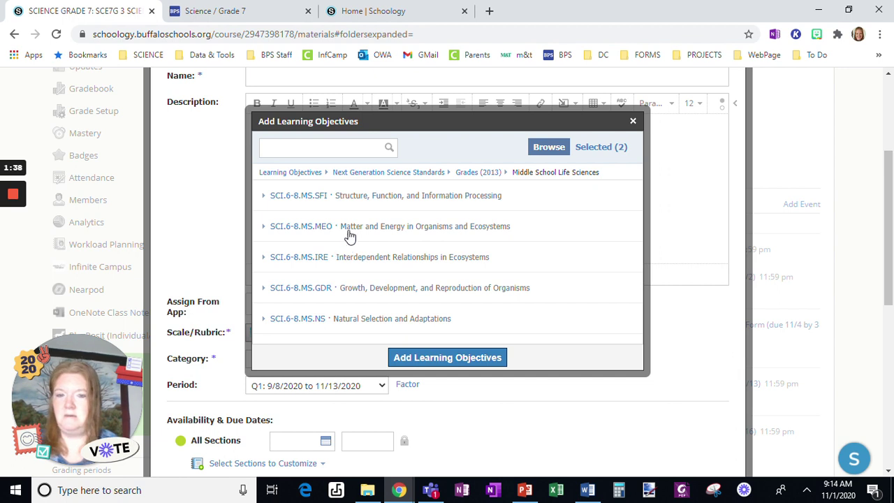
click(364, 197)
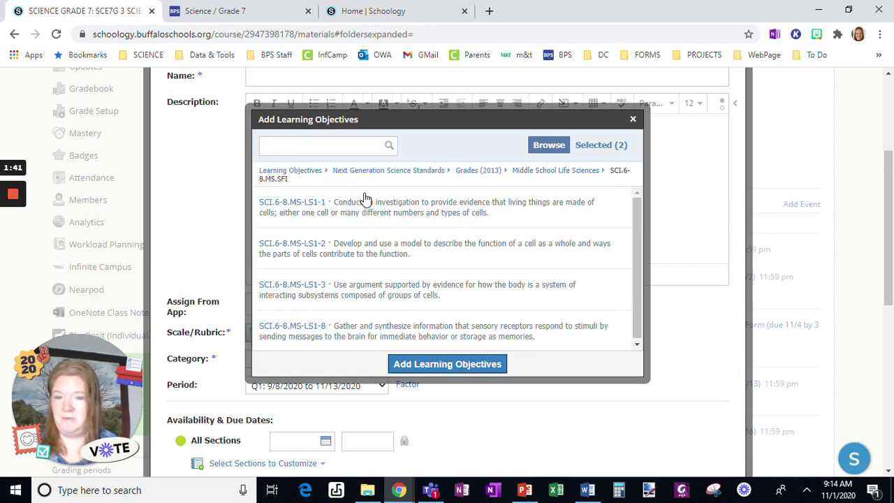
click(403, 219)
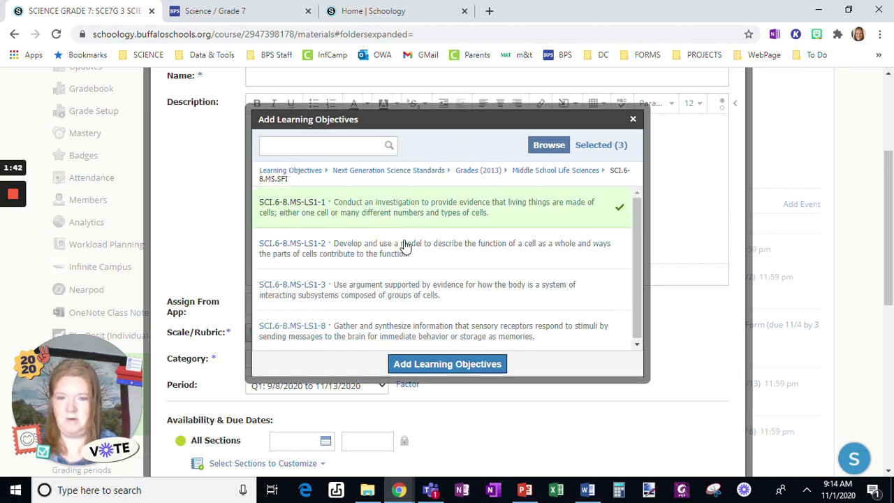
click(405, 257)
click(412, 297)
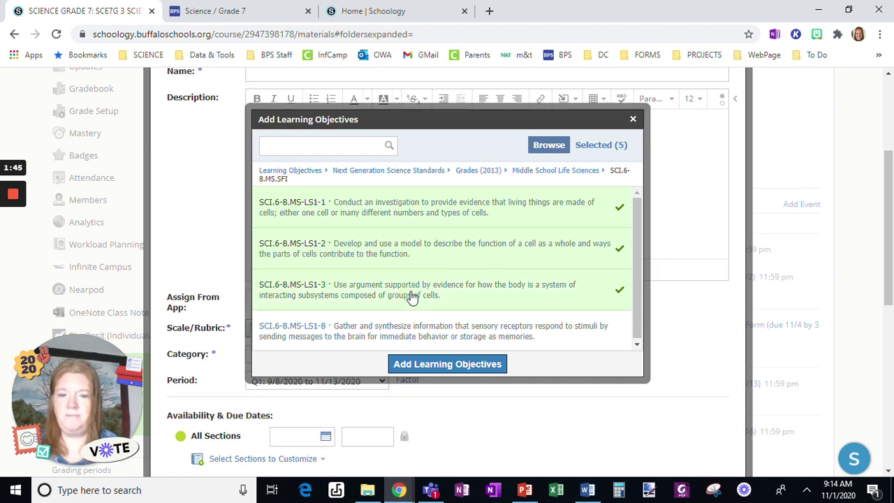
click(424, 333)
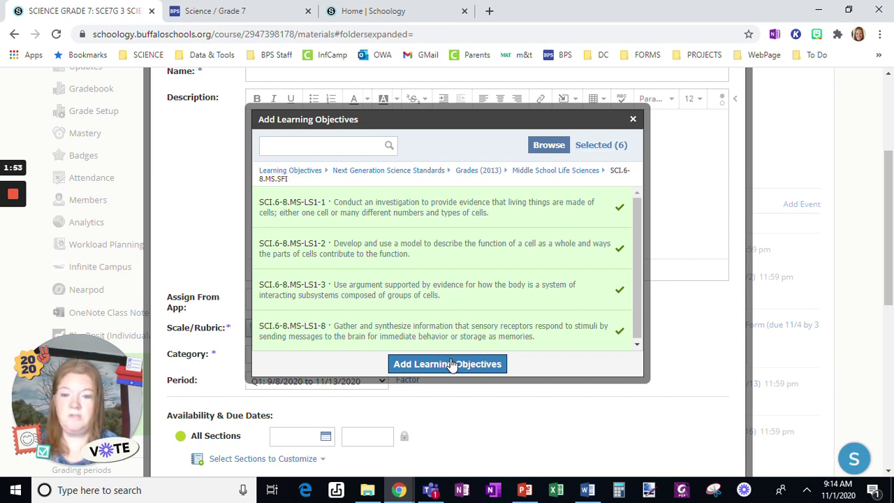
Add the selected learning objectives to the assignment form, review them there, and cancel the assignment
click(452, 364)
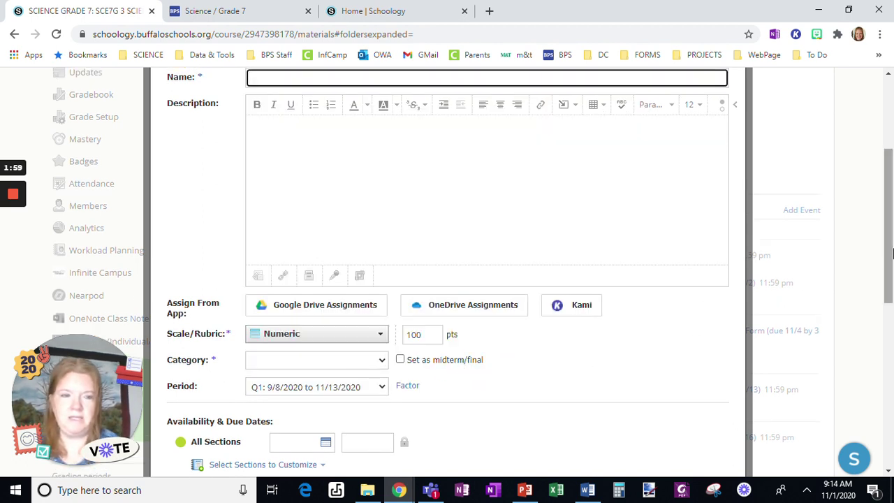
drag(891, 255, 888, 340)
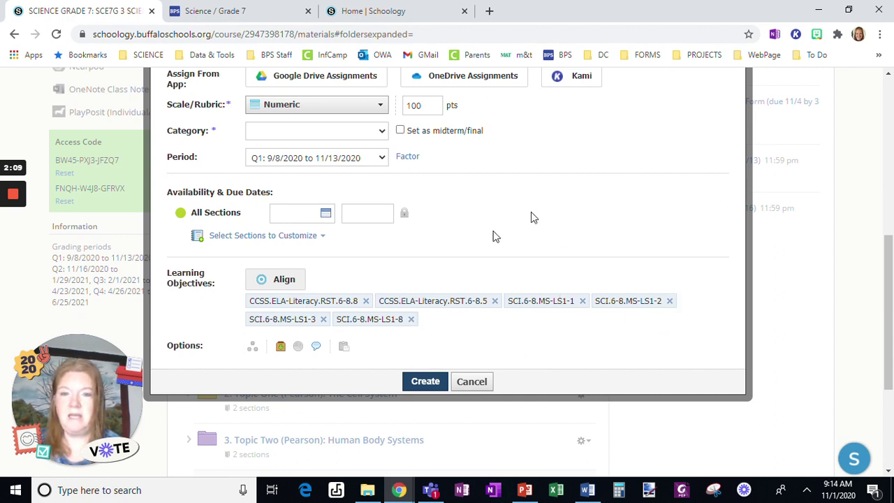
click(473, 381)
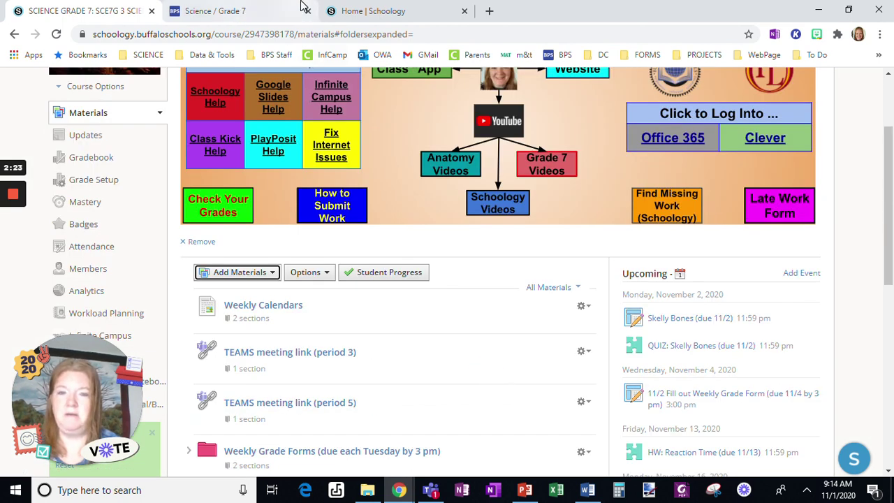
Open the Learning Objectives collection in the personal Schoology resources
click(354, 20)
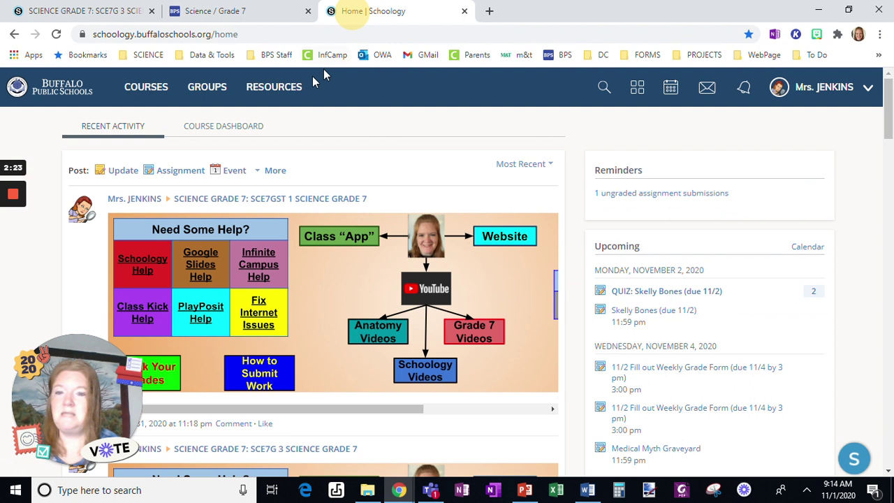
click(272, 93)
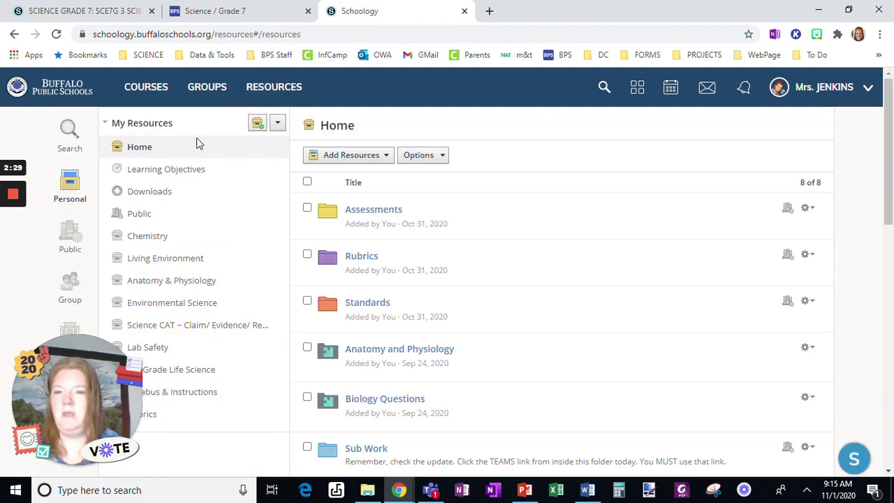
click(174, 171)
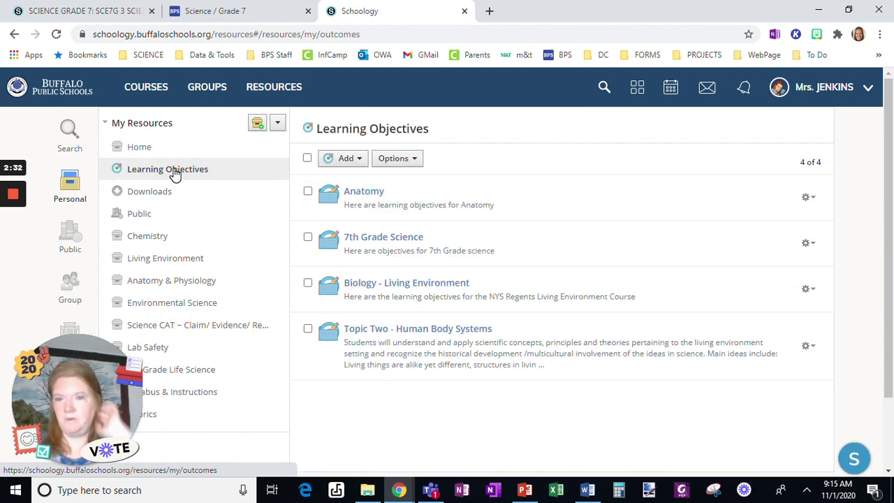
Start a new learning objectives folder and title it "Topic Three - Reproduction and Growth"
click(350, 159)
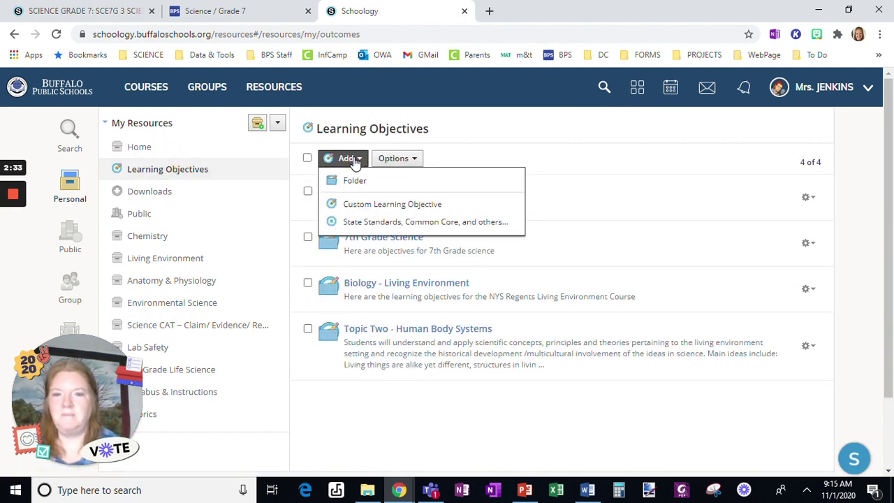
click(361, 180)
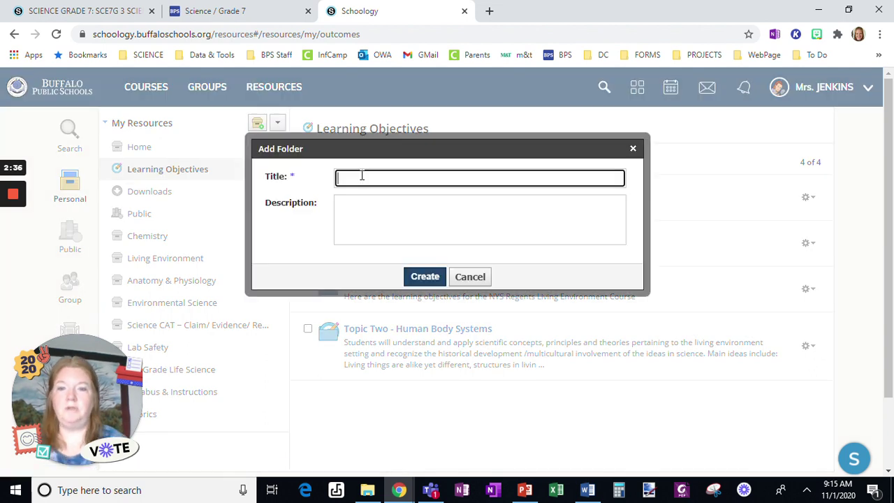
text(Topi)
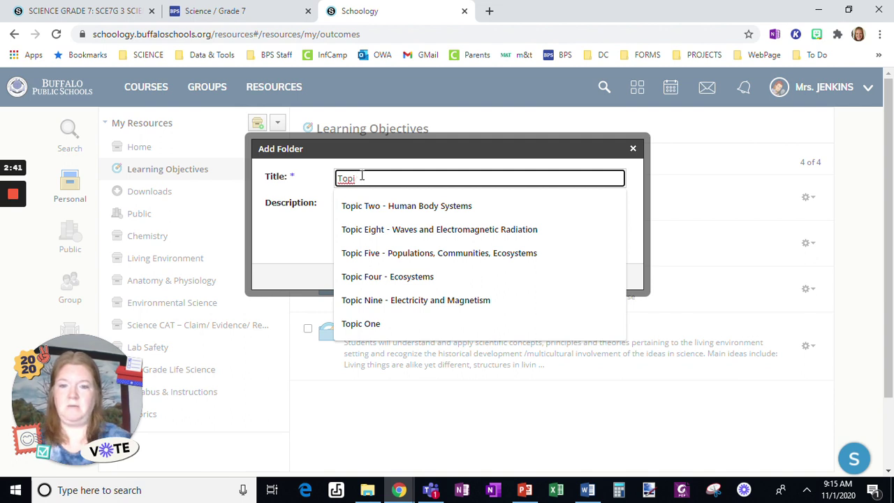
text(c )
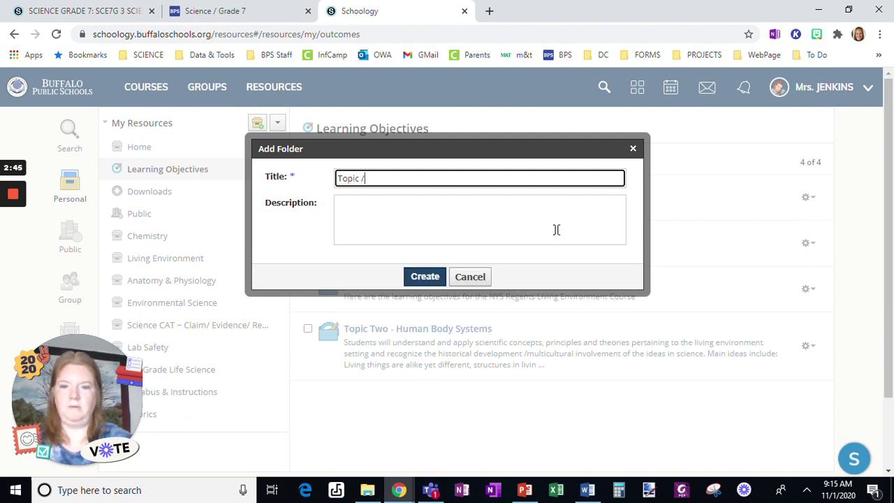
text(Three - Reproduction and Growth)
click(494, 209)
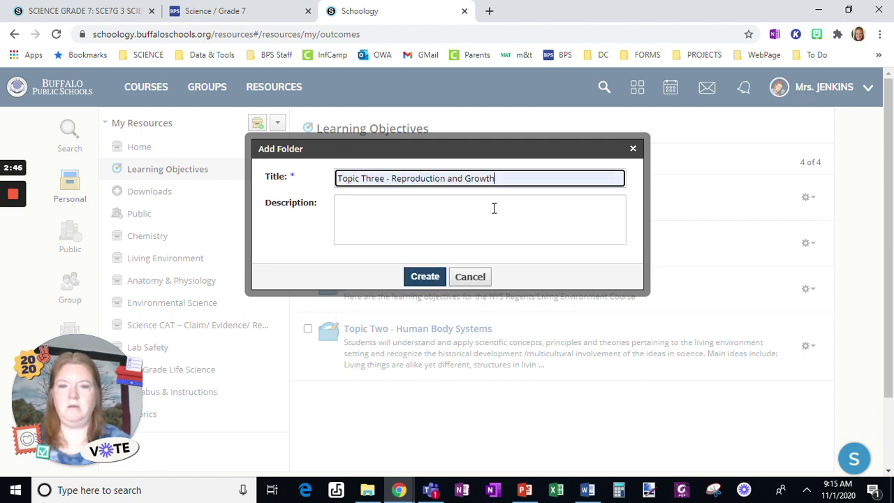
Open the Topic 3 - Reproduction and Growth pacing guide from the district's Grade 7 science page in Word and copy its Unit Overview paragraph
click(189, 8)
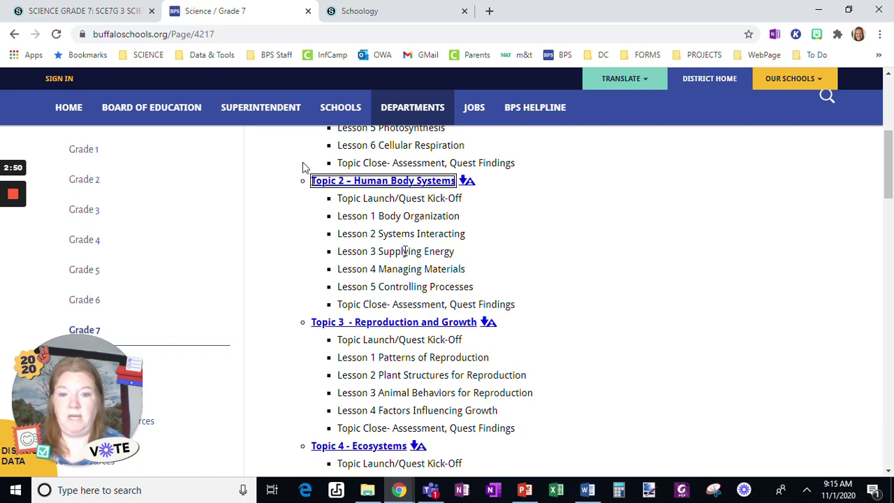
click(387, 323)
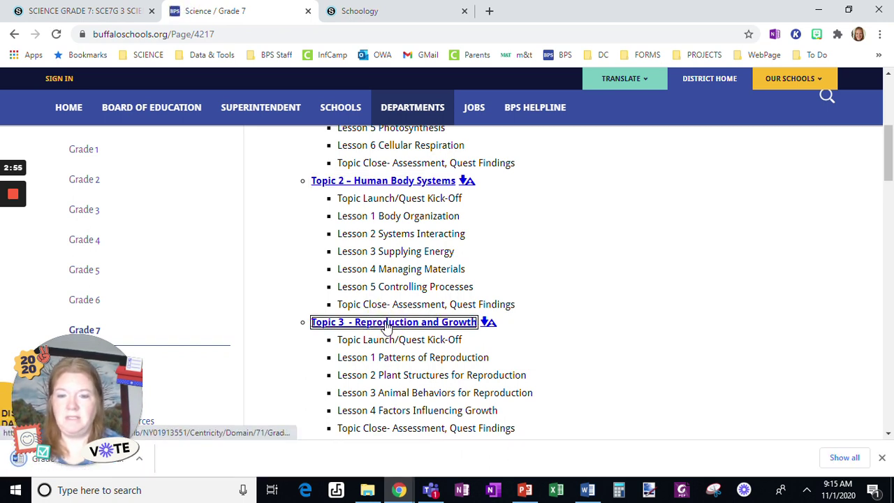
click(28, 459)
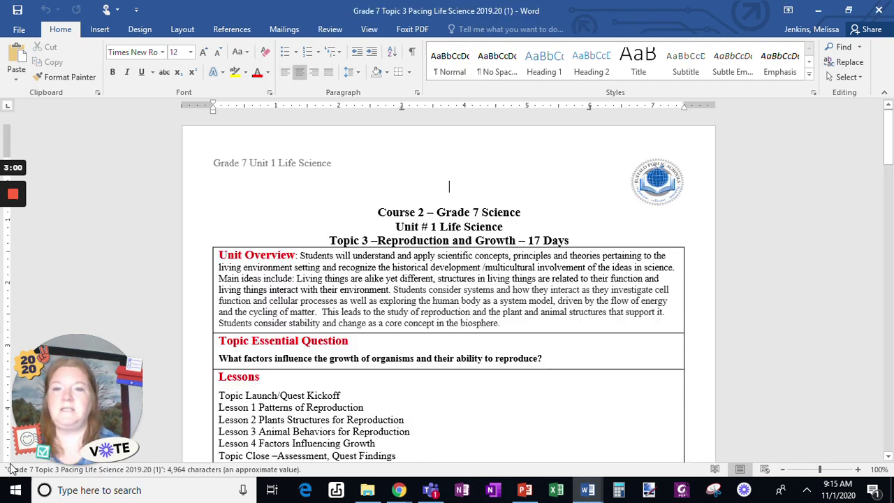
click(508, 325)
drag(508, 325, 309, 254)
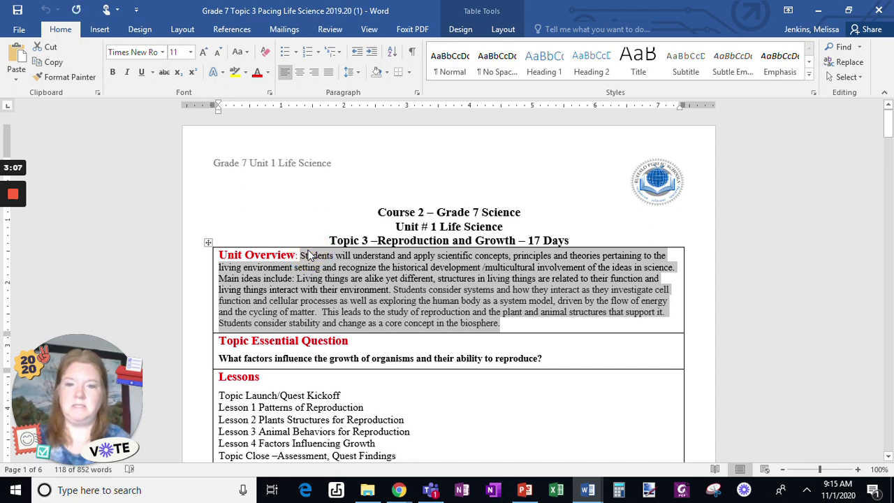
Switch back to Schoology in Chrome, paste the unit overview into the new folder's description, and create the folder
click(401, 492)
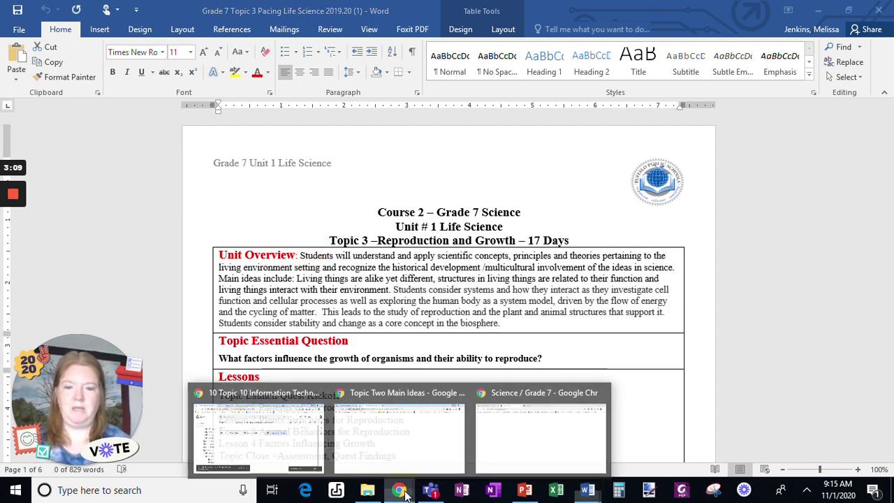
mouse_move(505, 464)
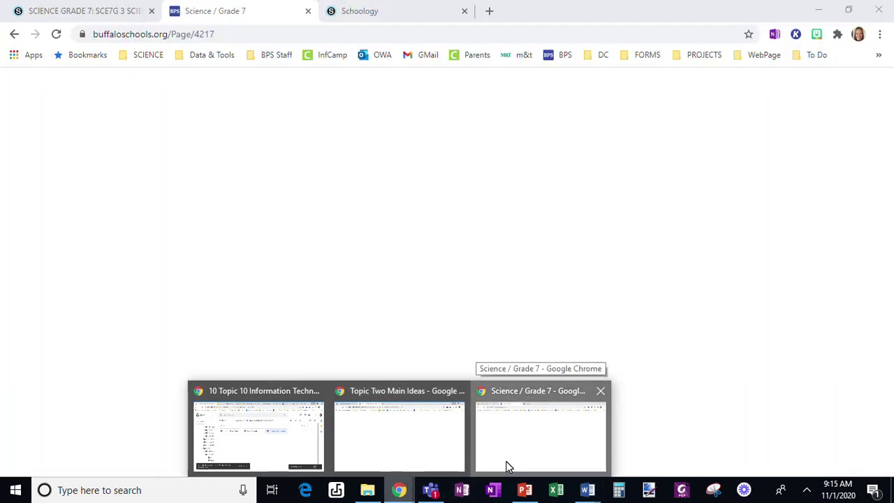
click(509, 467)
click(385, 14)
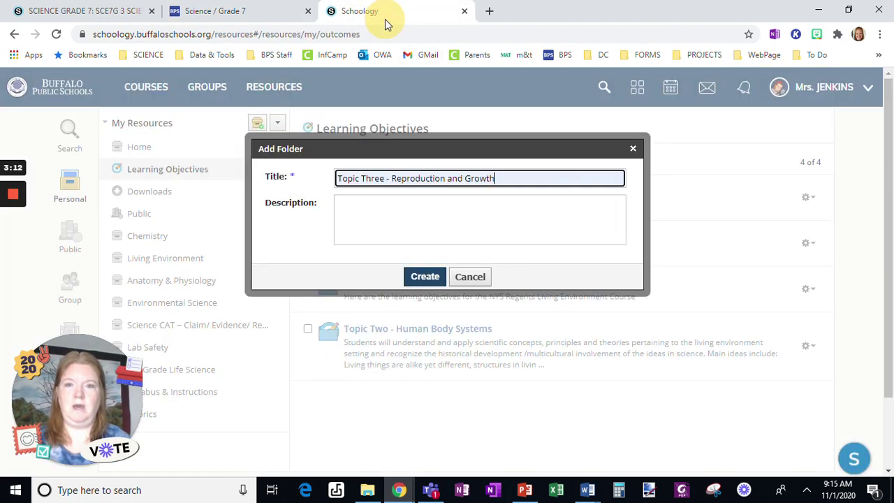
click(418, 237)
key(ctrl+v)
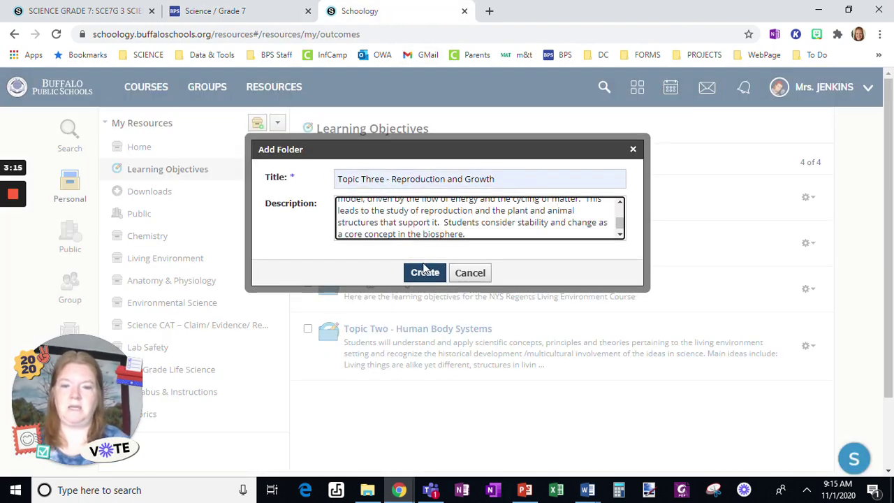
click(424, 273)
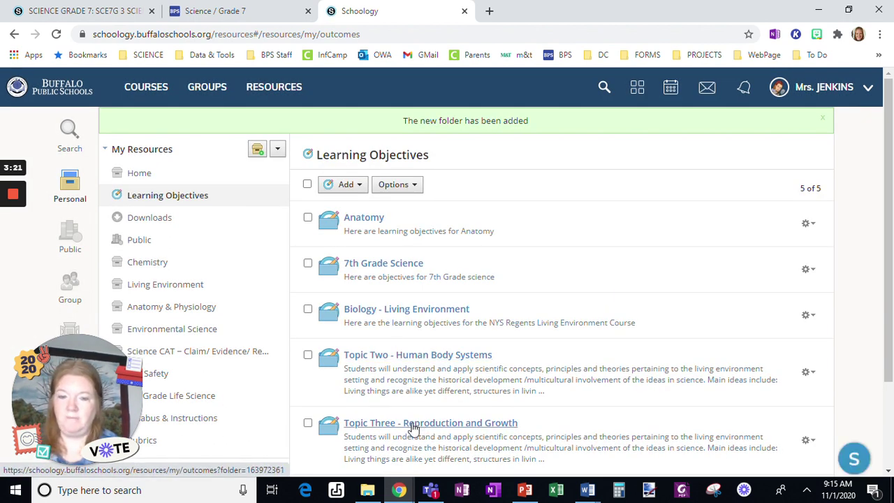
Open the Topic Three - Reproduction and Growth folder and search the learning objectives for MS-LS1-4, the code copied from the pacing guide
click(413, 424)
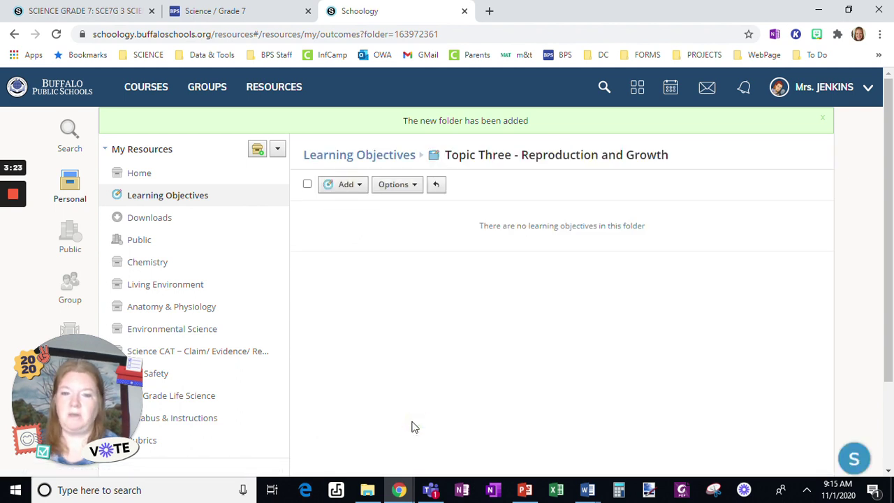
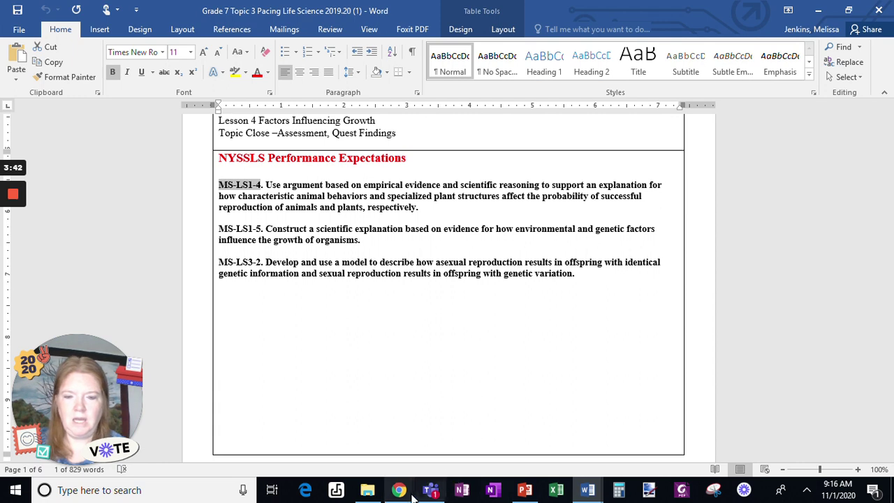
click(399, 490)
click(490, 464)
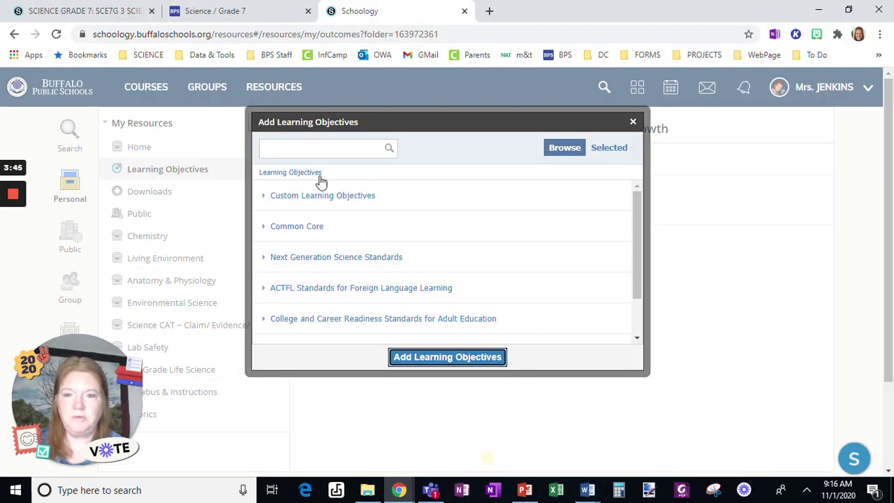
click(301, 151)
text(MS-LS1-4)
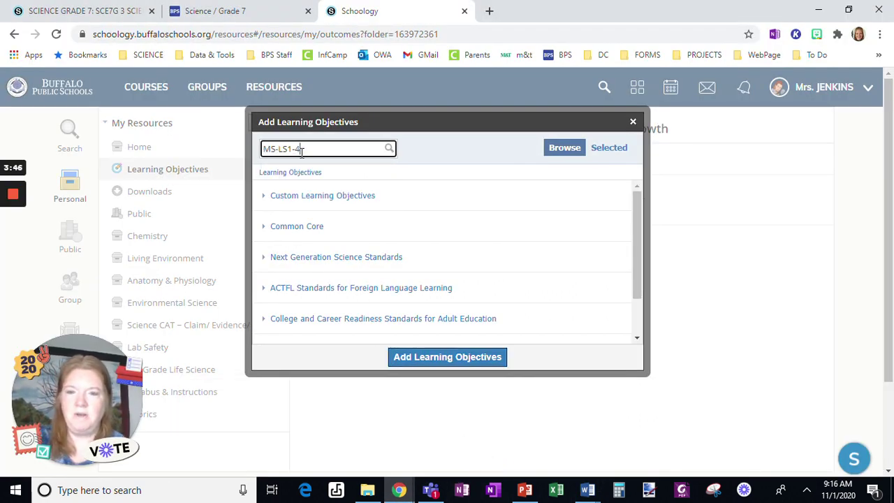
click(389, 148)
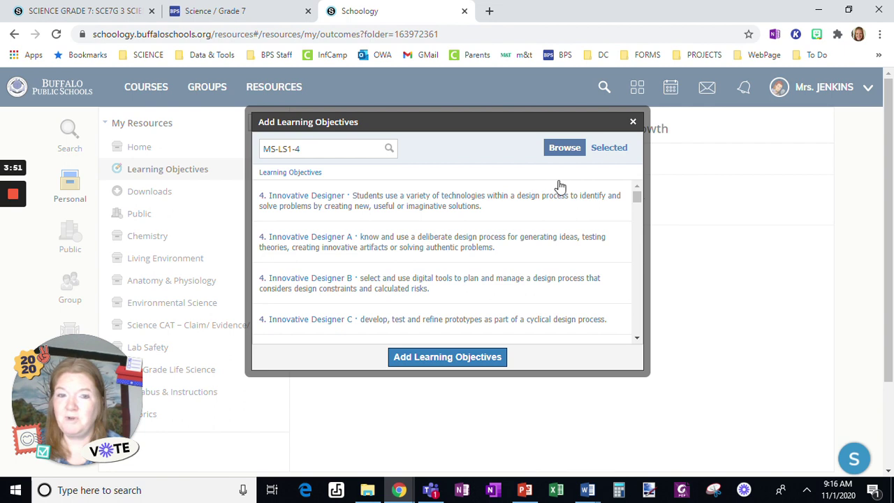
Select the MS-LS1-4 objective on animal behaviors and specialized plant structures from the search results
click(640, 199)
drag(640, 200, 640, 227)
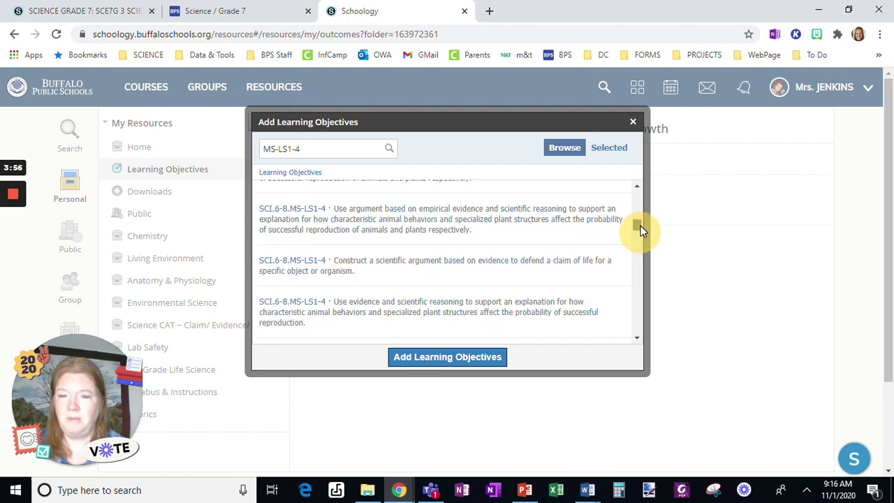
drag(643, 230, 642, 219)
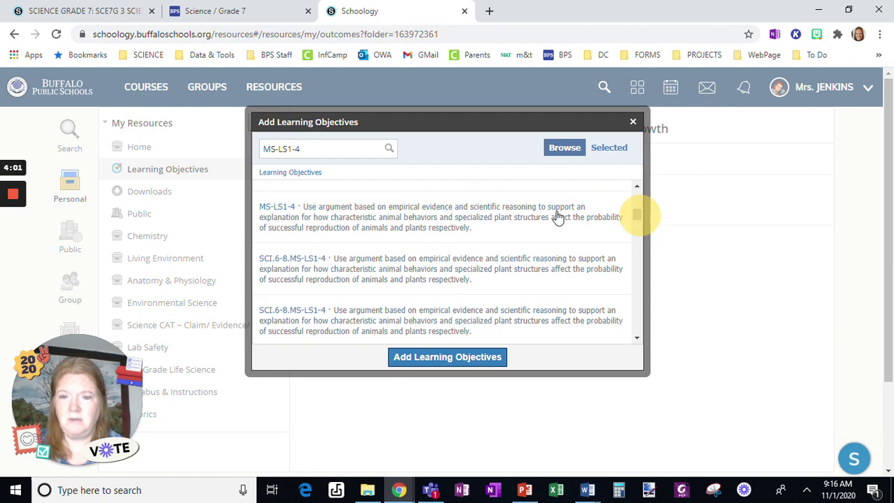
click(510, 222)
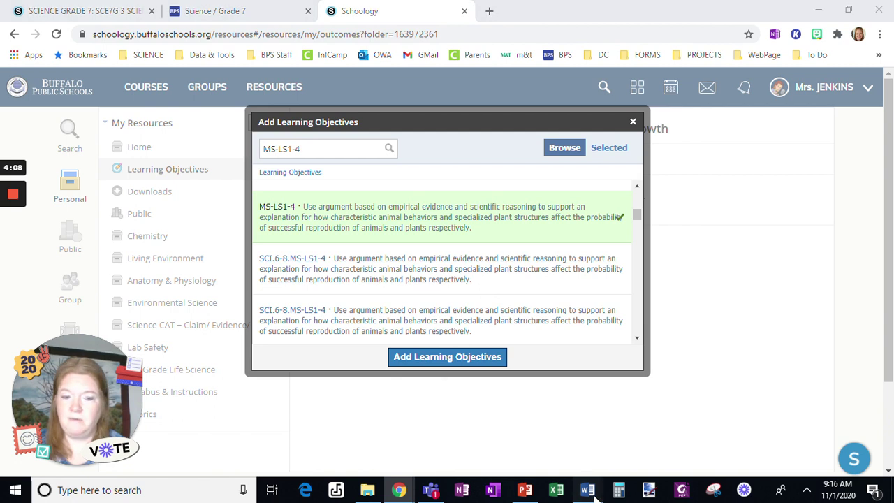
Check the Topic 3 pacing guide in Word for the next performance expectation, then search Schoology for MS-LS1-5 and select that objective
mouse_move(595, 493)
click(633, 457)
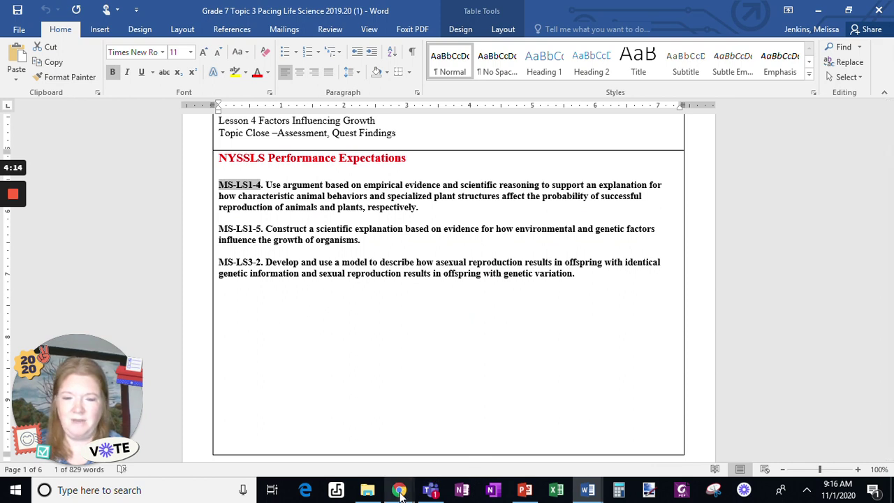
mouse_move(398, 490)
click(501, 442)
click(308, 150)
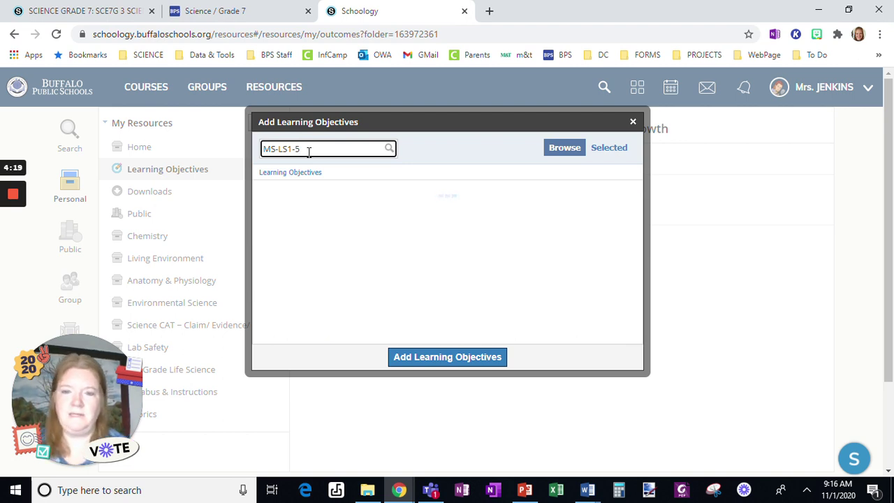
drag(639, 195, 631, 216)
click(549, 305)
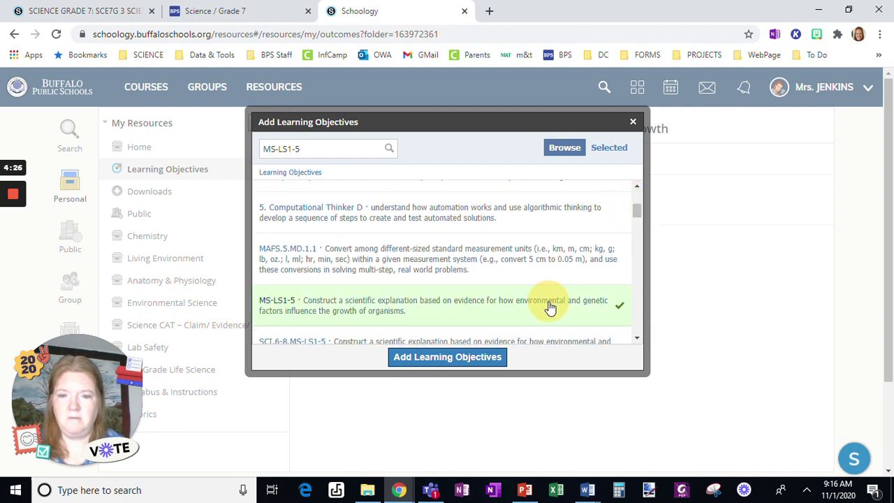
Search the learning objectives for MS-LS3-2 and select the MS-LS3-2 objective on asexual and sexual reproduction
mouse_move(588, 489)
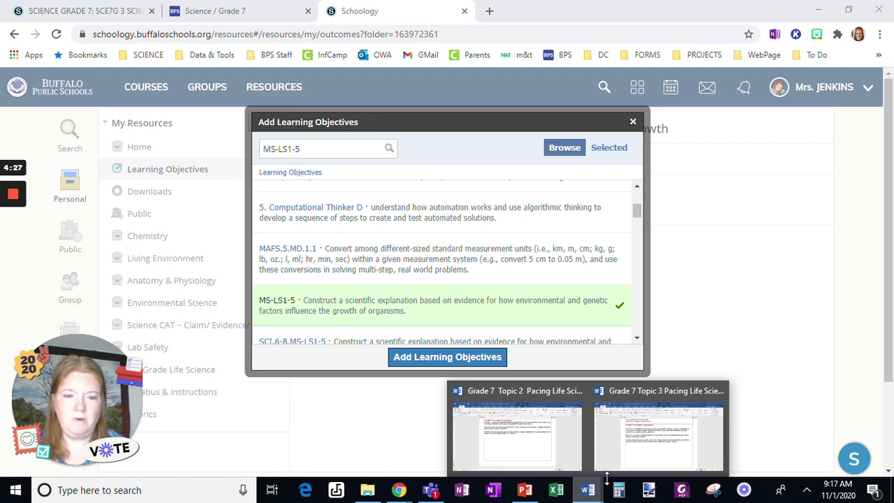
click(633, 464)
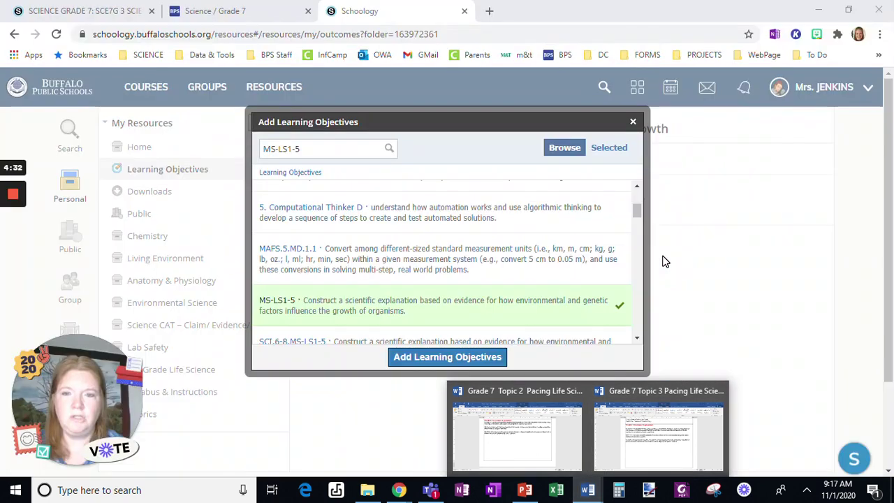
click(308, 152)
key(BackSpace)
key(BackSpace)
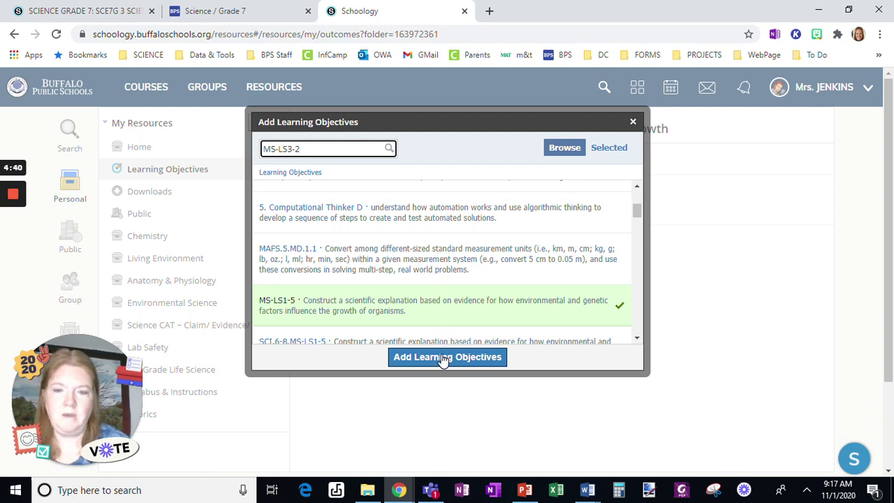
key(Return)
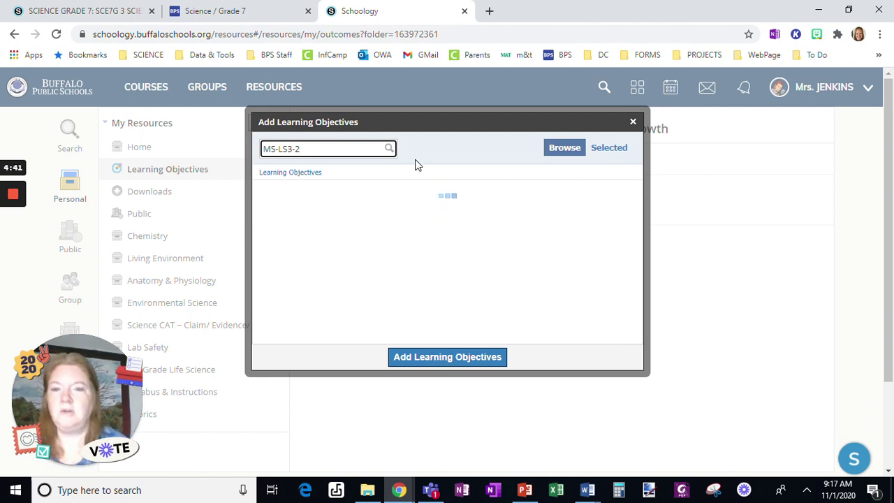
click(637, 199)
scroll(637, 203, down, 3)
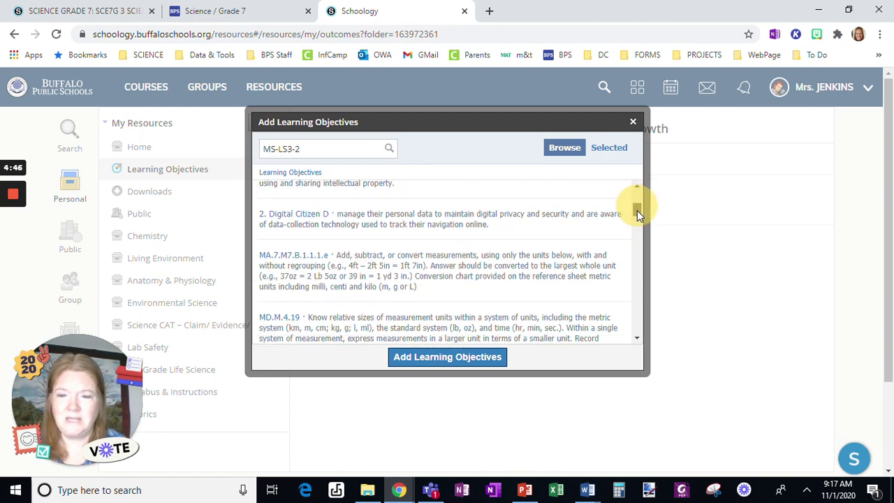
scroll(636, 218, down, 2)
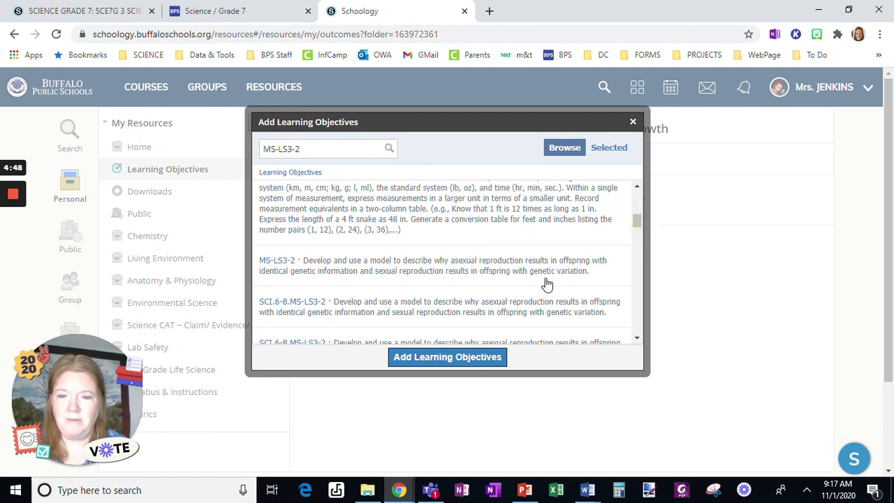
click(542, 280)
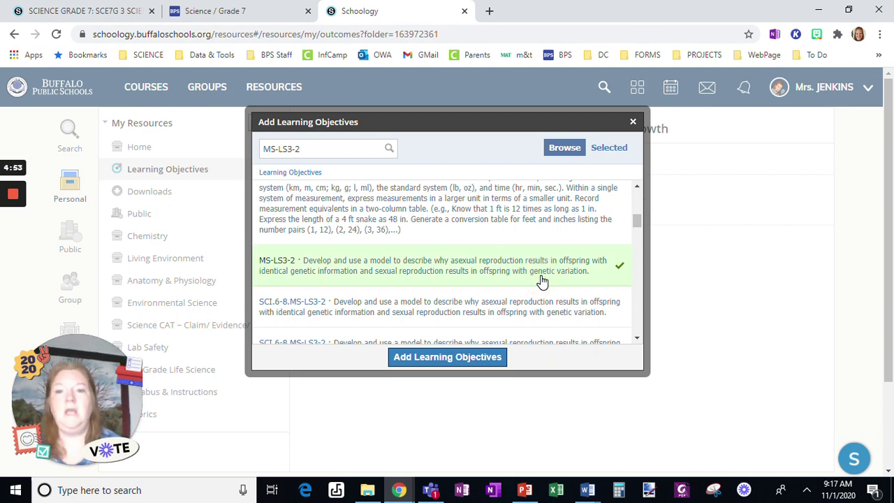
Select CCSS.ELA-Literacy.RST.6-8.1, 6-8.2 and 6-8.3 under Key Ideas and Details in the Common Core Grades 6-8 Literacy in Science and Technical Subjects
click(277, 178)
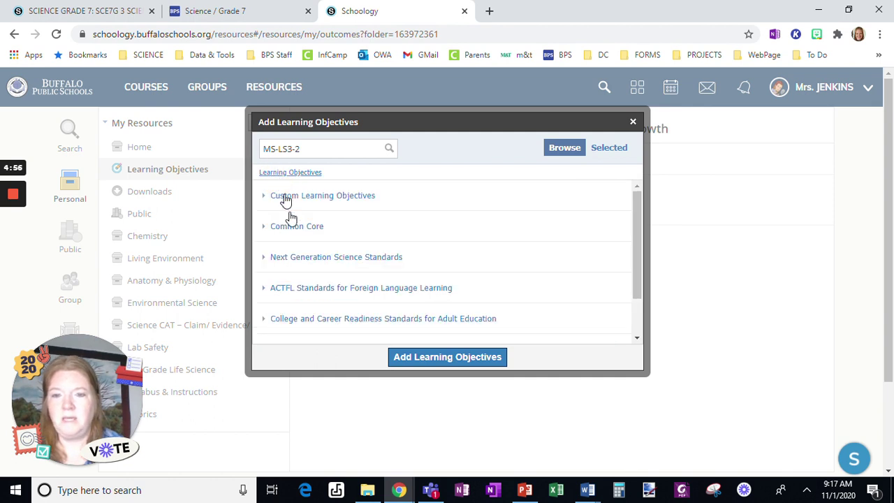
click(295, 236)
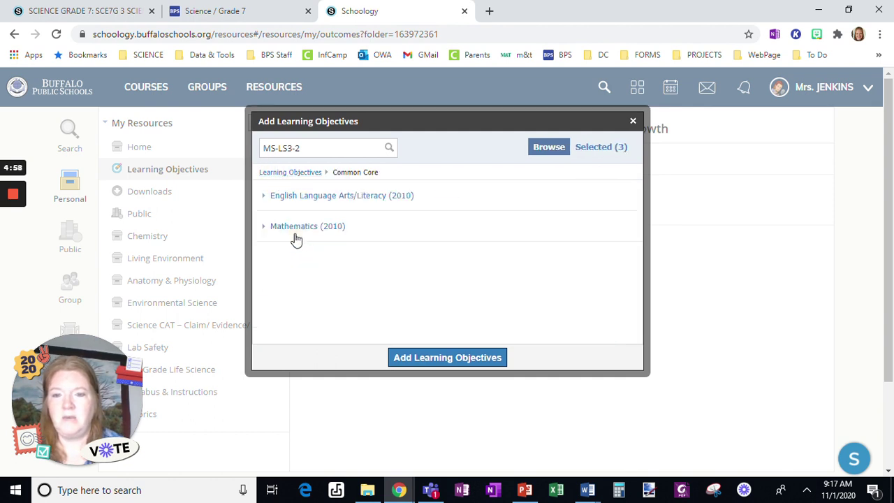
click(403, 198)
drag(633, 214, 616, 309)
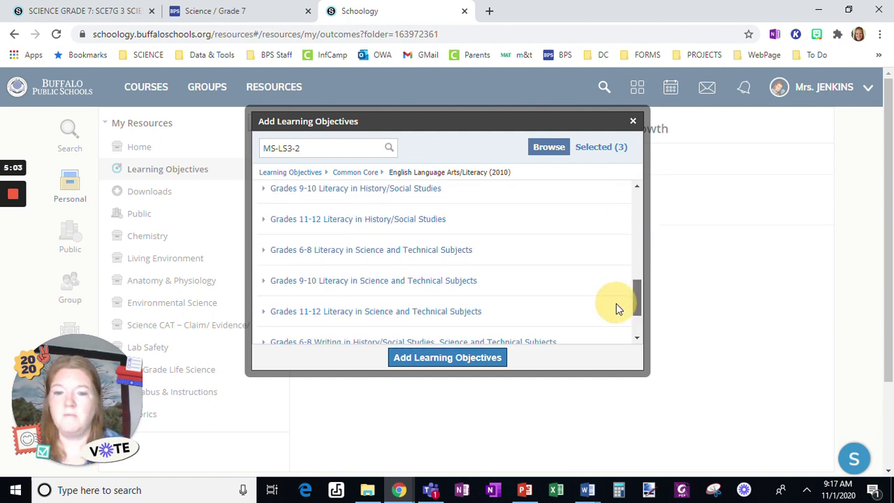
click(463, 245)
click(357, 202)
click(361, 204)
click(409, 223)
click(413, 250)
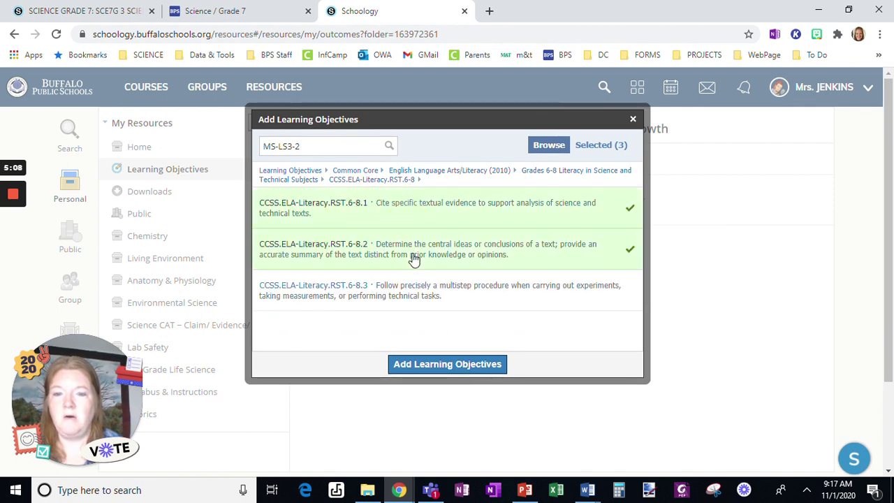
click(414, 288)
Select CCSS.ELA-Literacy.RST.6-8.4, 6-8.5 and 6-8.6 under Craft and Structure
click(388, 179)
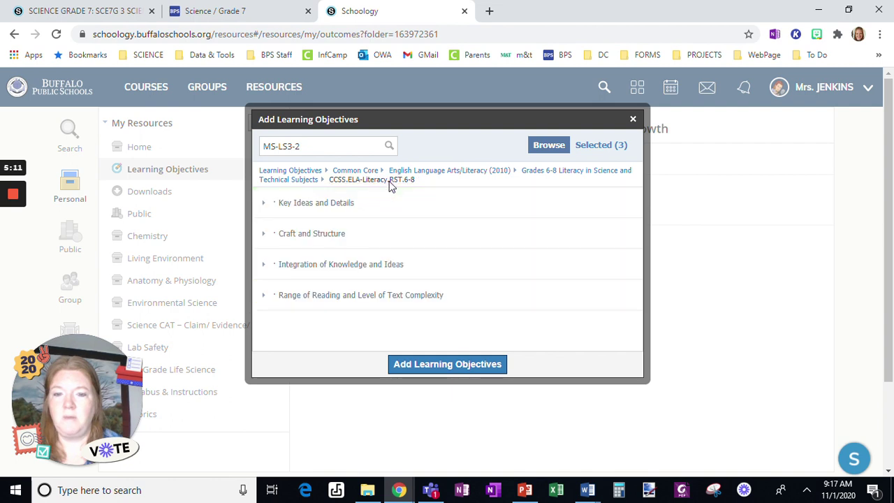
click(367, 238)
click(398, 224)
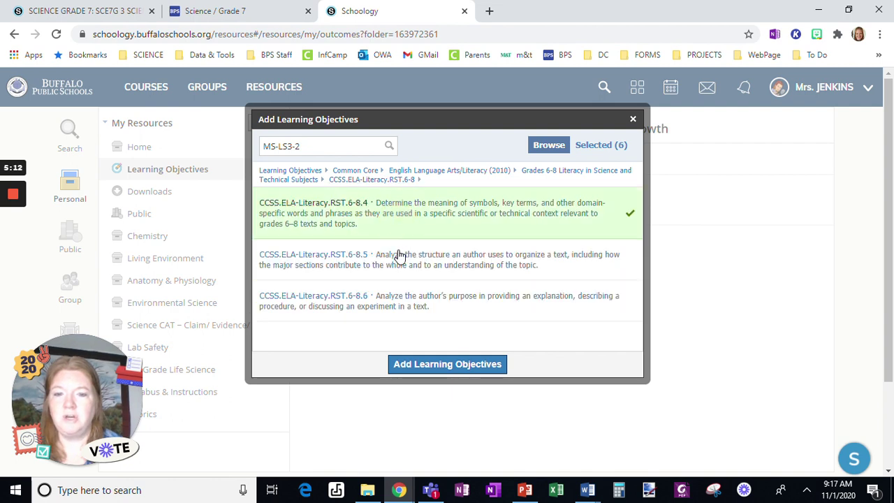
click(398, 257)
click(403, 307)
Select CCSS.ELA-Literacy.RST.6-8.7, 6-8.8 and 6-8.9 under Integration of Knowledge and Ideas
click(374, 180)
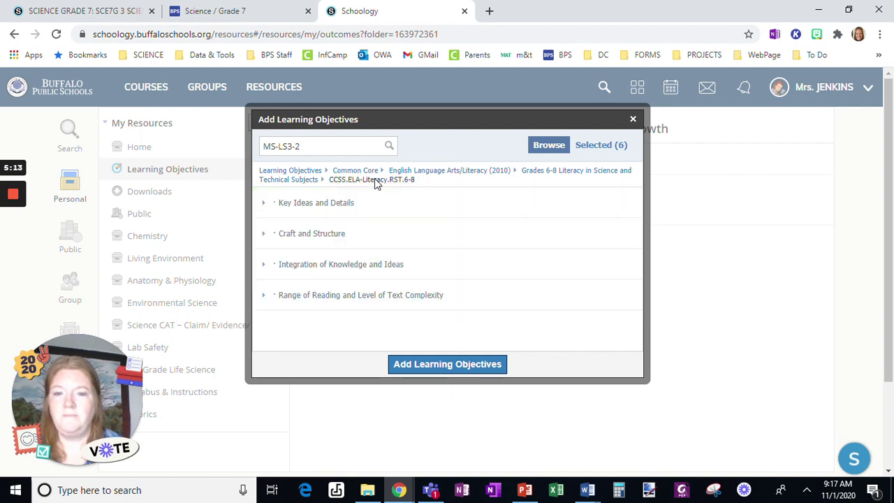
click(377, 278)
click(384, 232)
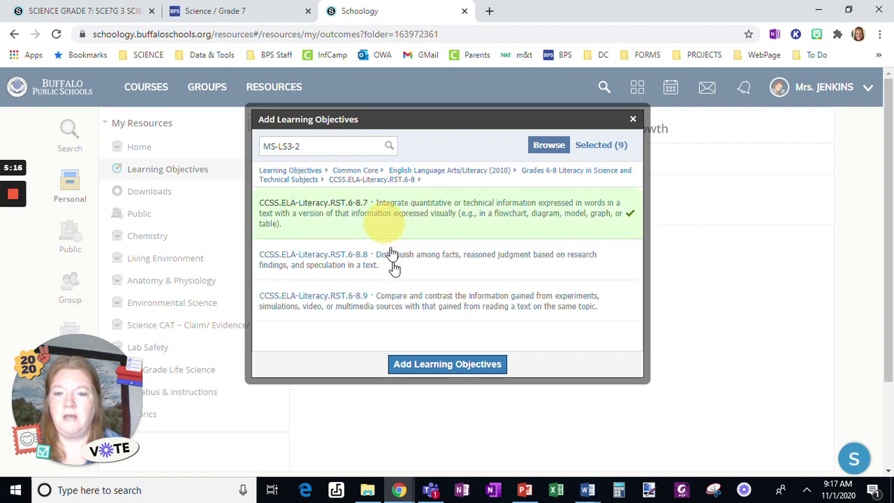
click(393, 257)
click(403, 308)
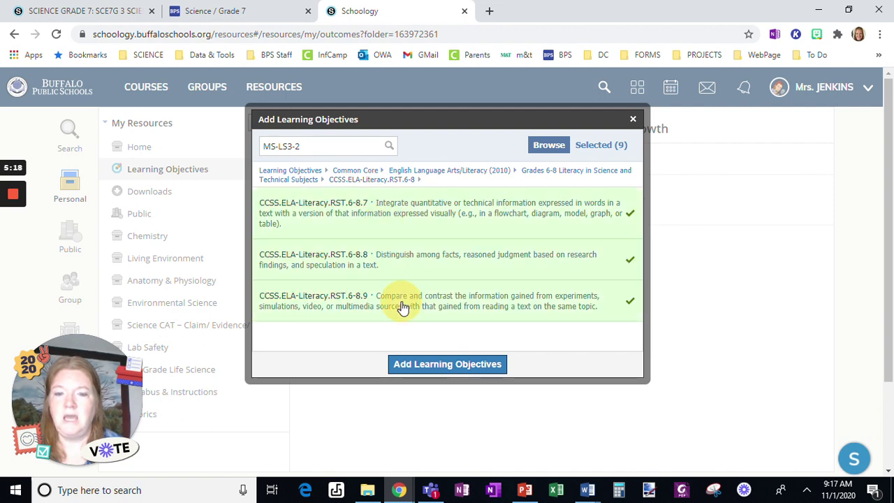
Select CCSS.ELA-Literacy.RST.6-8.10 under Range of Reading and Level of Text Complexity, then add all selected objectives to the Topic Three folder and review them
click(385, 179)
click(350, 301)
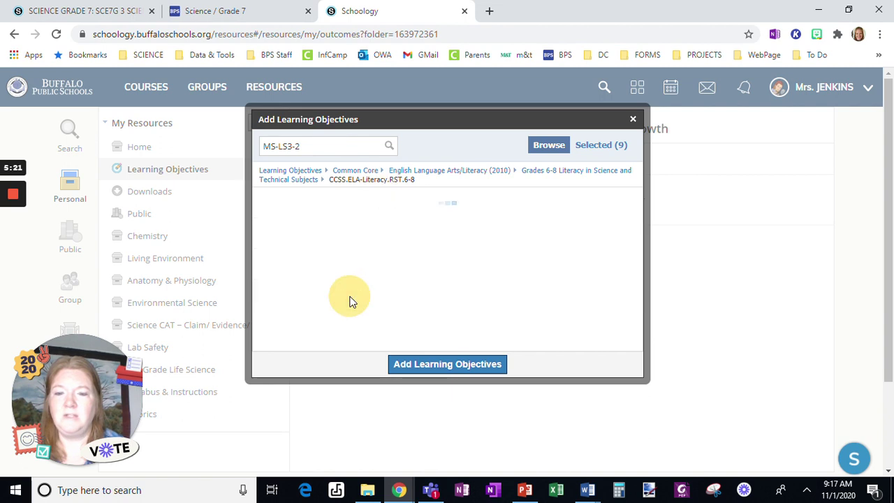
click(406, 219)
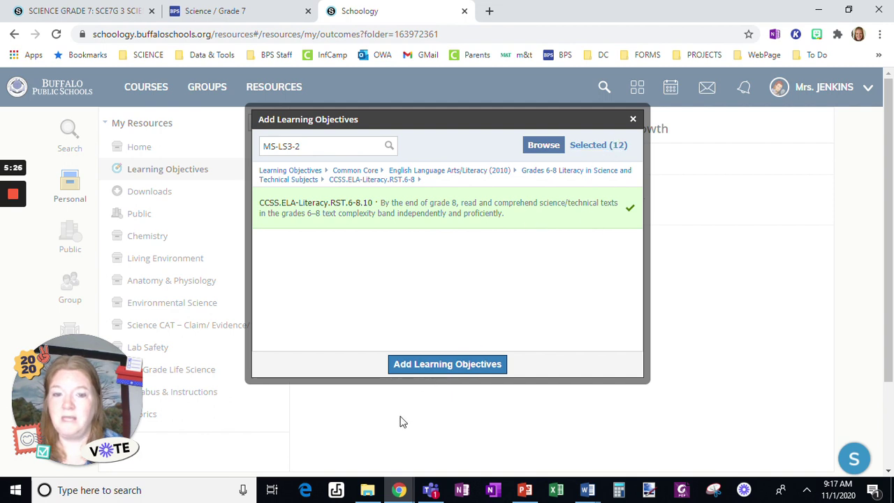
click(433, 369)
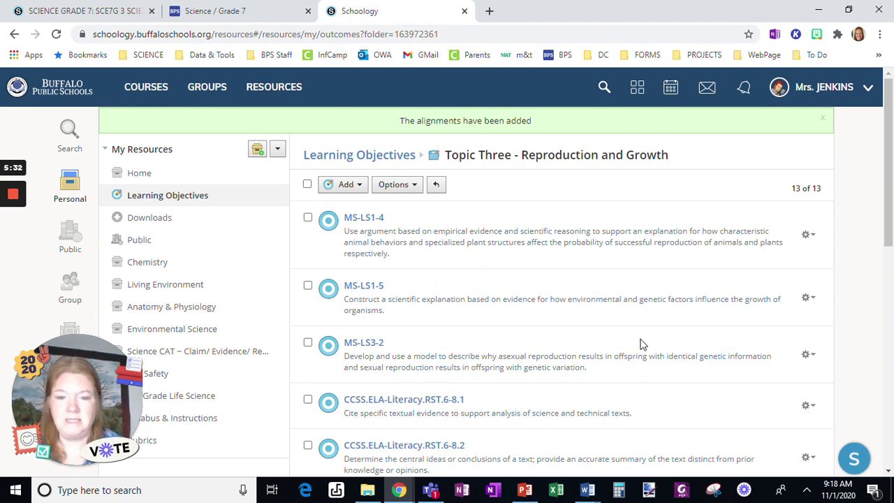
drag(886, 198, 884, 292)
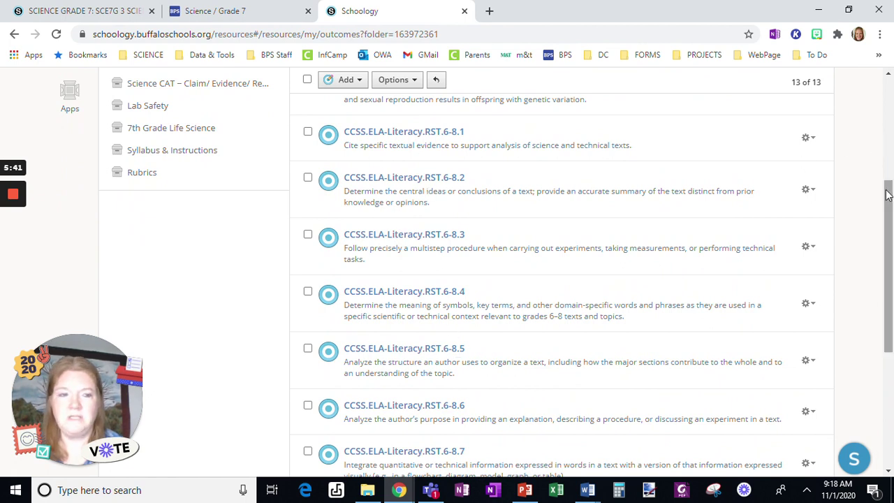
drag(887, 200, 891, 85)
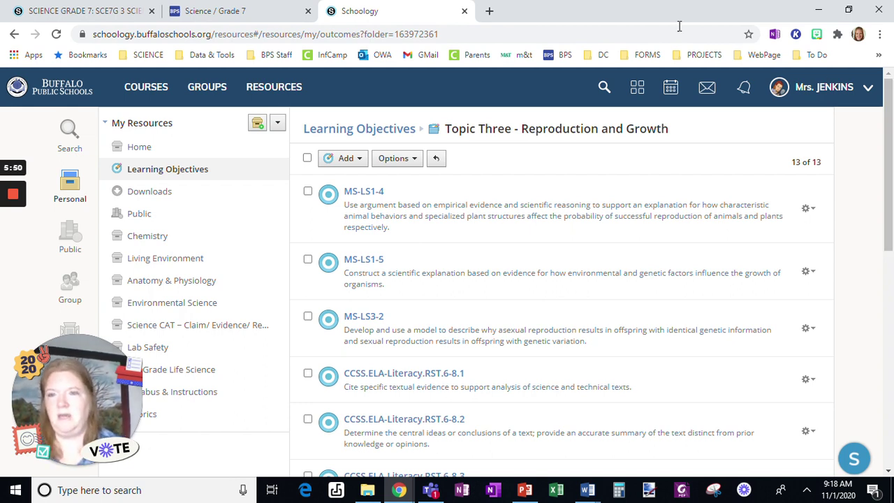
Start a new assignment in the Science Grade 7 course materials and go to its learning objectives setting
click(128, 11)
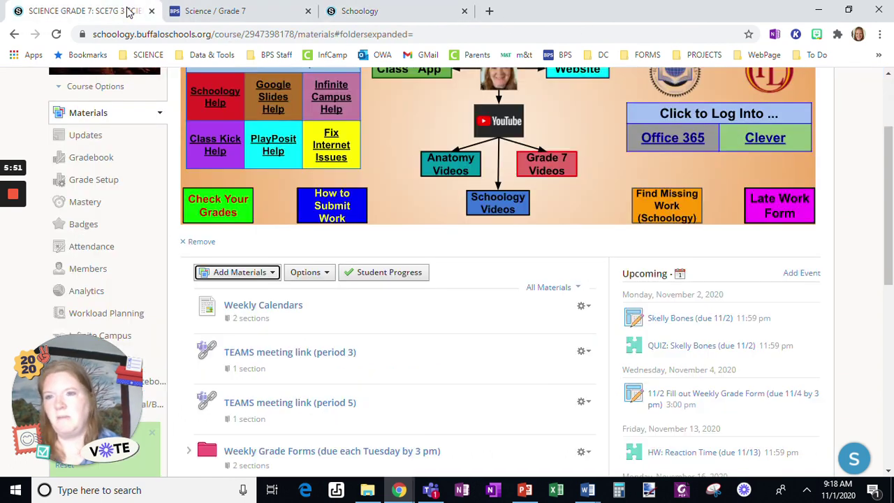
click(225, 276)
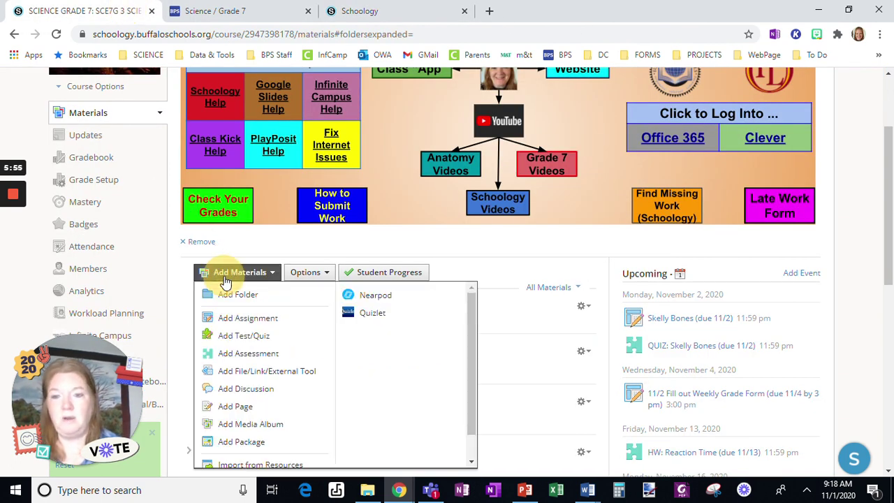
click(233, 318)
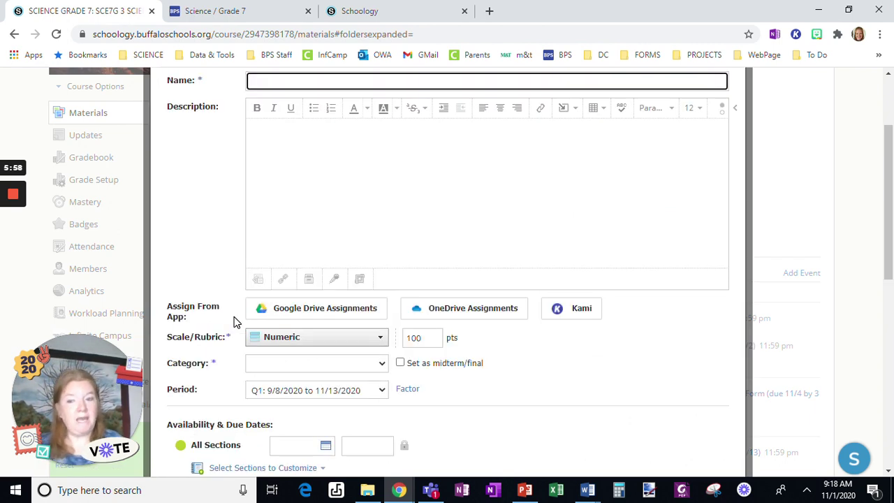
click(887, 230)
drag(890, 251, 886, 296)
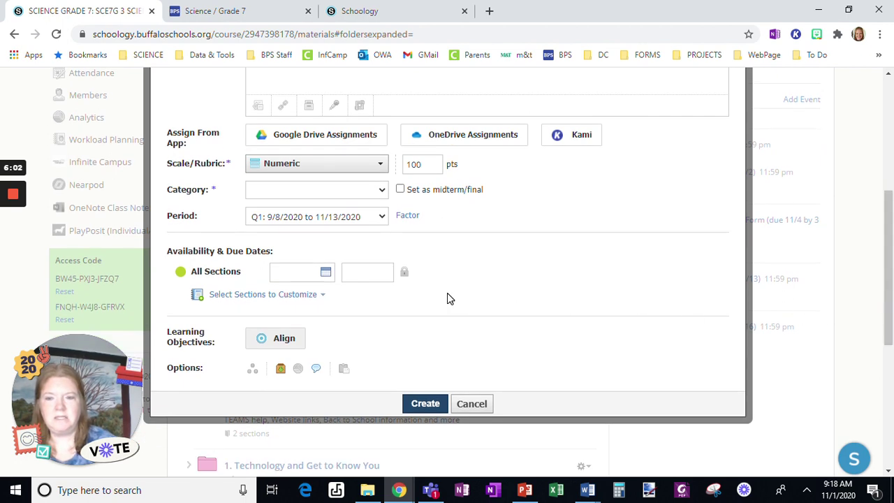
Align the assignment with MS-LS1-5, CCSS.ELA-Literacy.RST.6-8.3 and 6-8.5 from the personal Topic Three - Reproduction and Growth folder
click(266, 340)
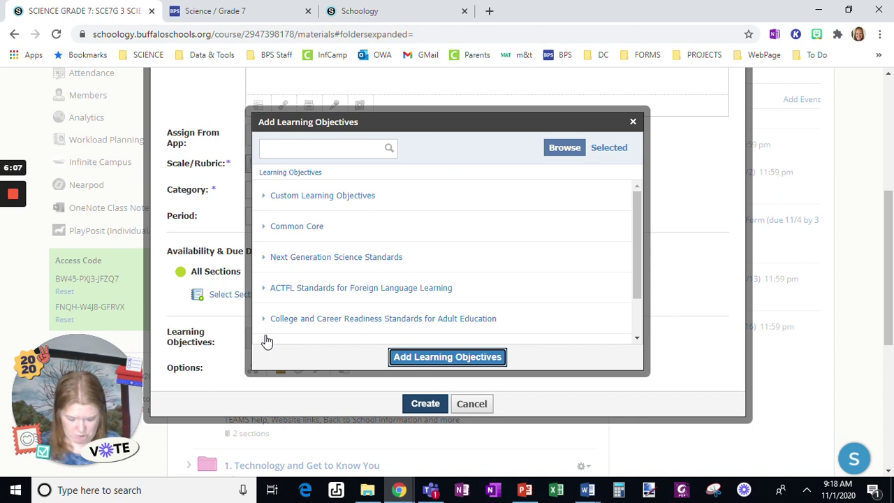
click(295, 199)
click(294, 199)
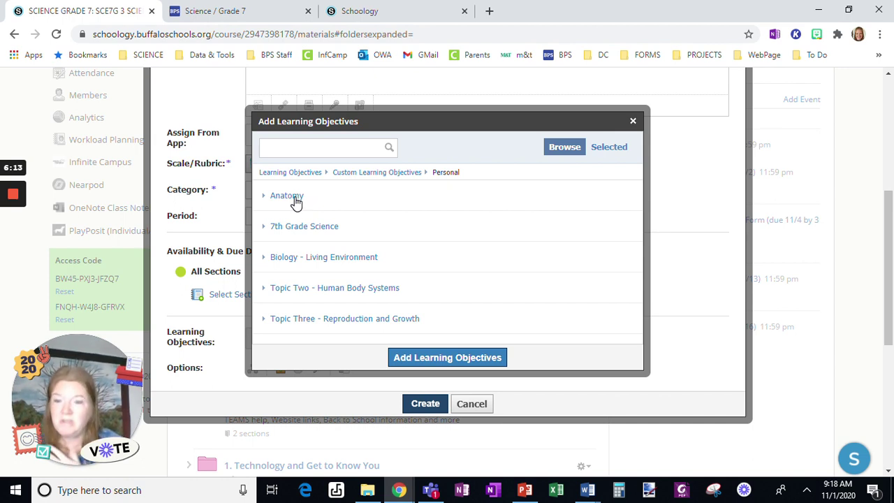
click(340, 318)
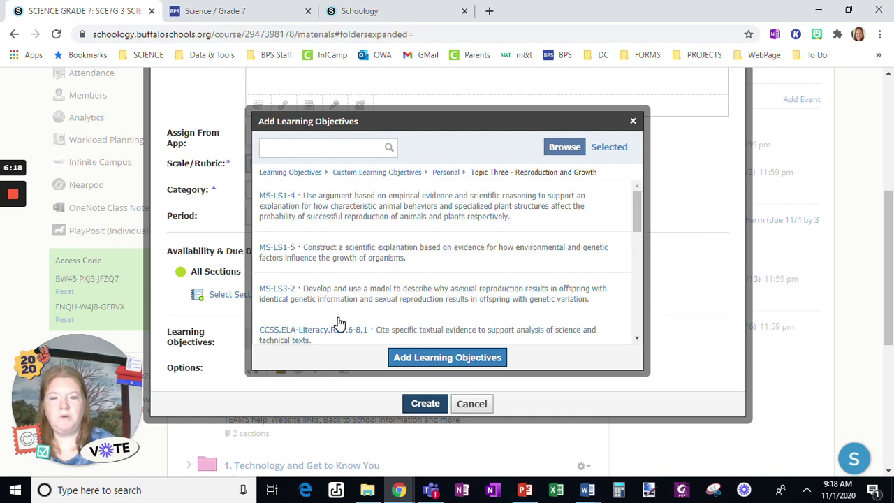
click(368, 260)
drag(637, 218, 639, 260)
click(572, 248)
click(578, 329)
click(456, 365)
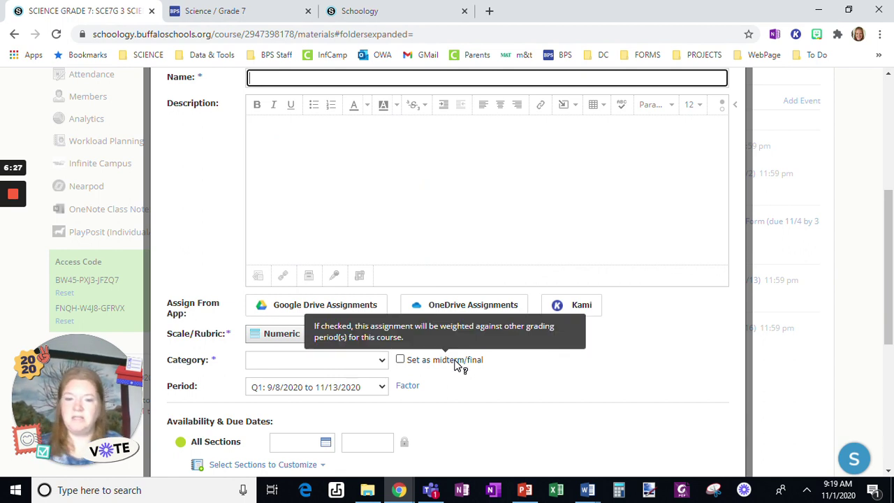
drag(889, 232, 885, 313)
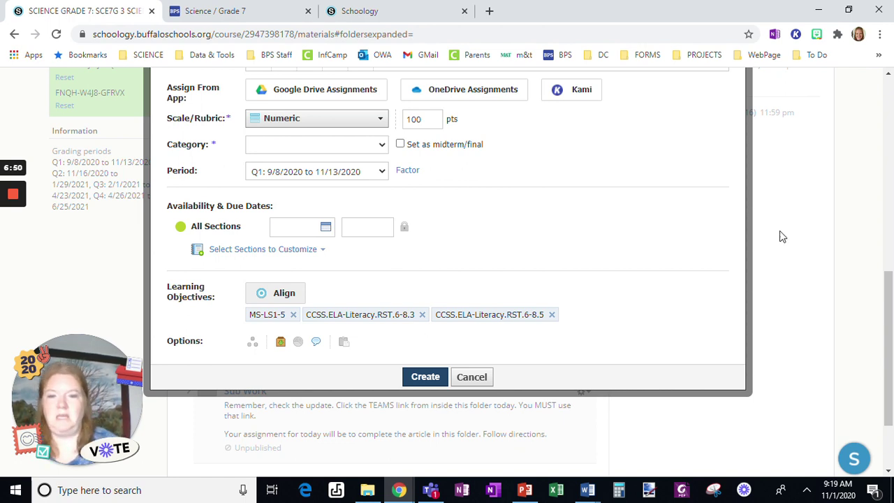
Reopen the assignment's objective alignment and browse the Group and School collections of custom learning objectives
click(273, 294)
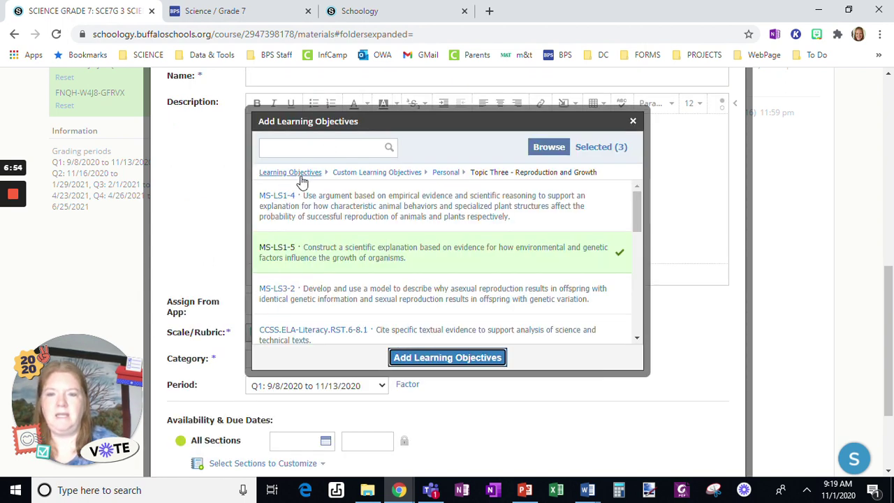
click(384, 175)
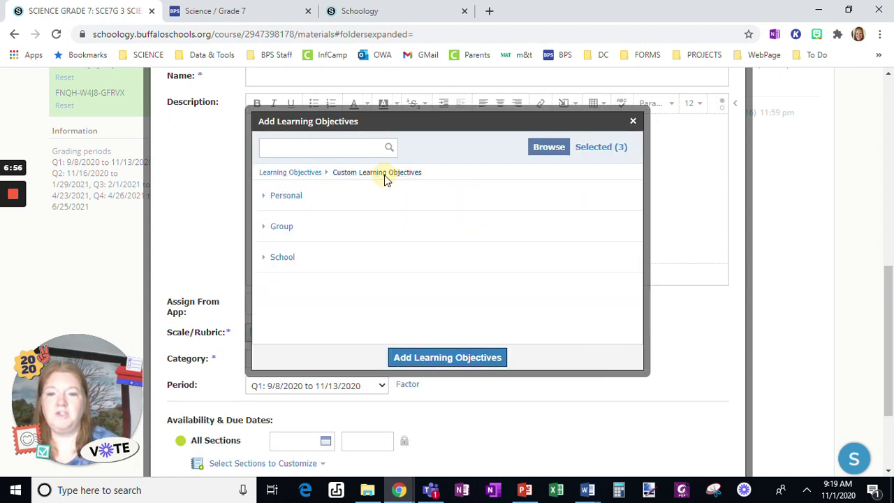
click(282, 235)
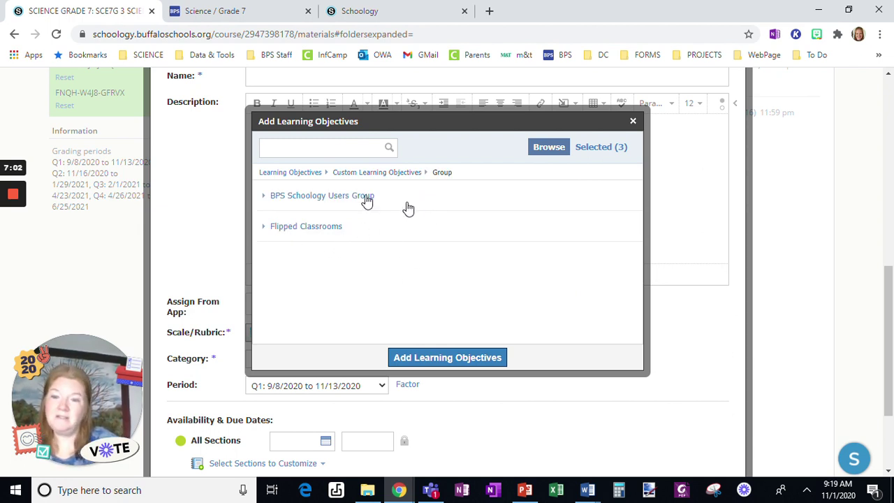
click(359, 172)
click(281, 256)
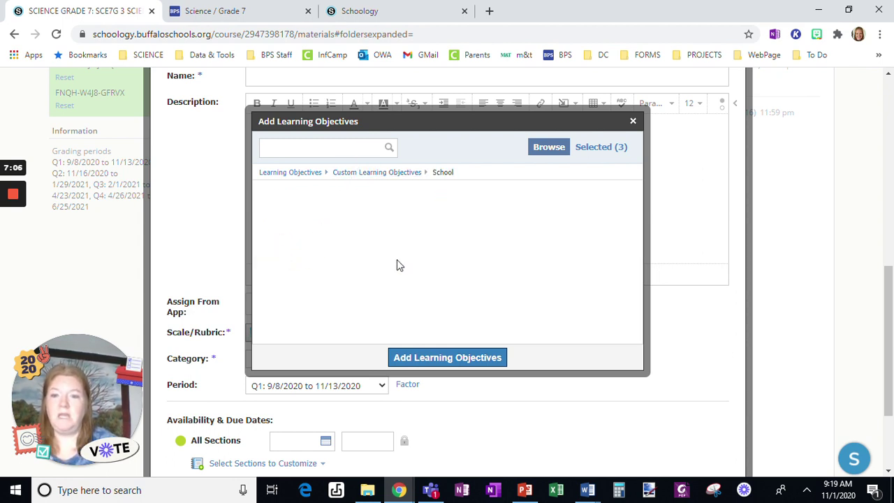